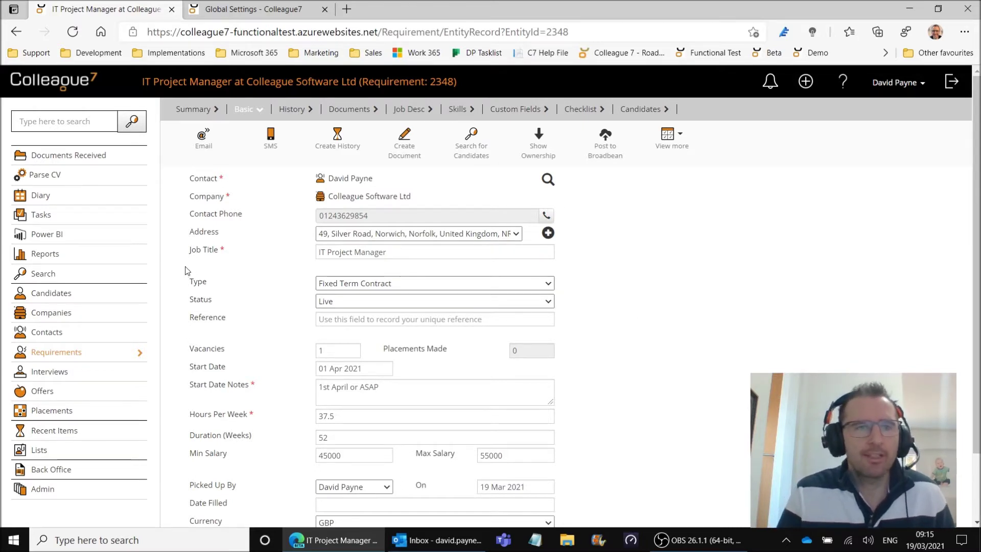
Step: Try the Contract and Permanent types on the requirement to compare their fields
left_click_drag(187, 280, 219, 286)
left_click(223, 285)
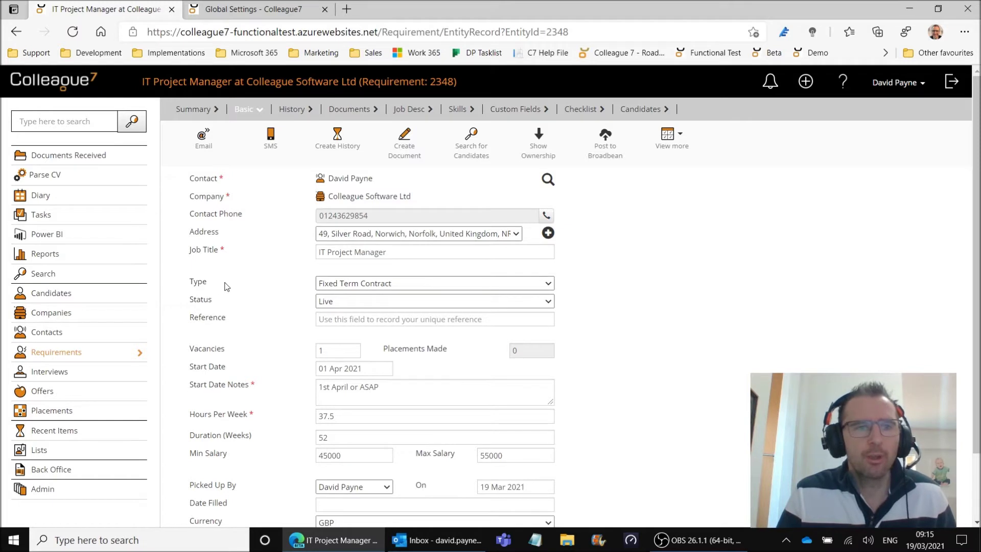
left_click(393, 284)
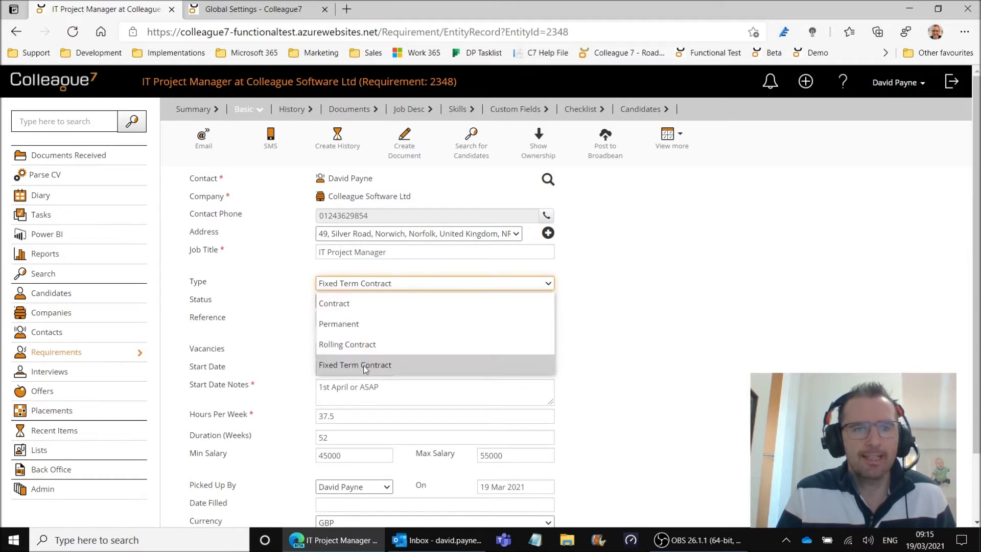
left_click(337, 306)
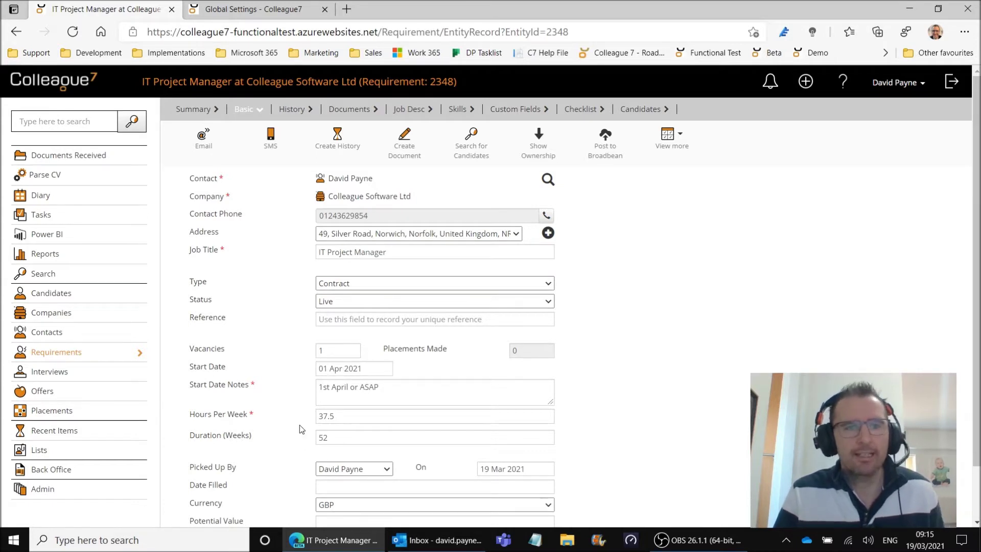
left_click(322, 284)
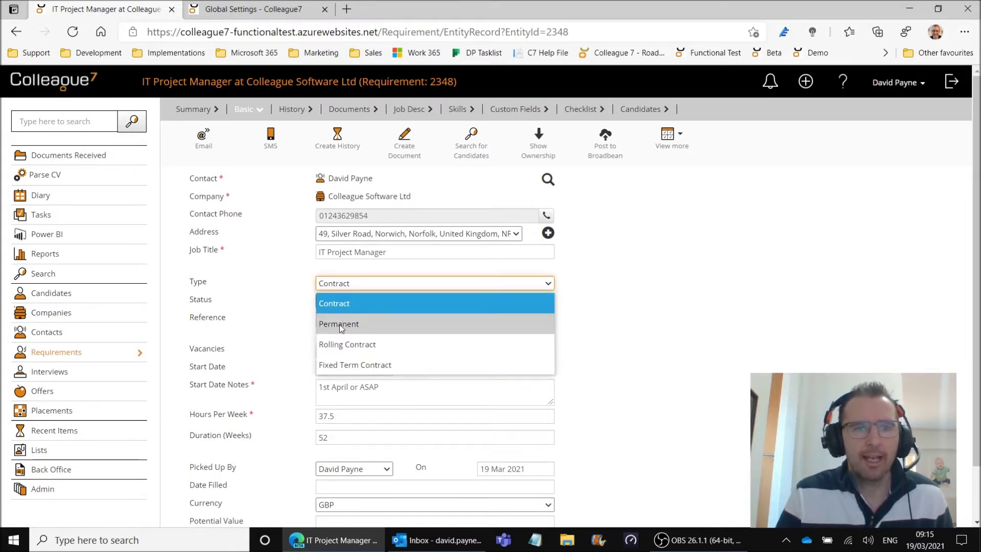
left_click(339, 324)
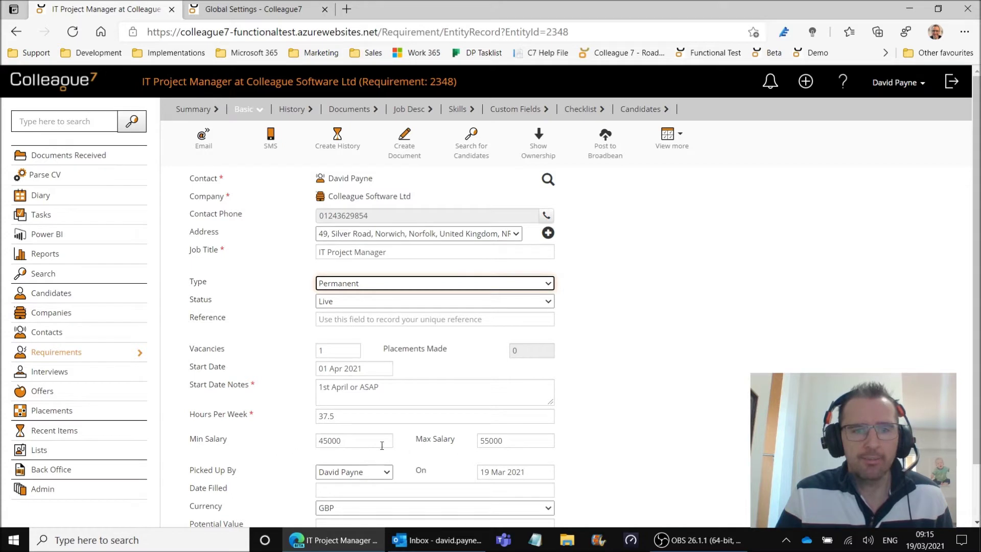
Step: Try the Rolling Contract type on the requirement and view its available renewal periods
left_click(345, 287)
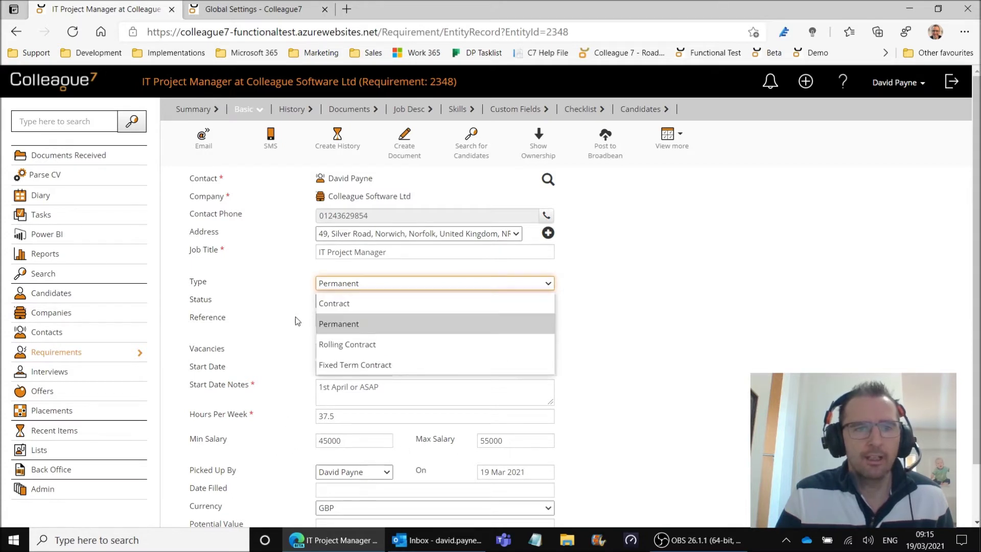
left_click(341, 342)
left_click(294, 312)
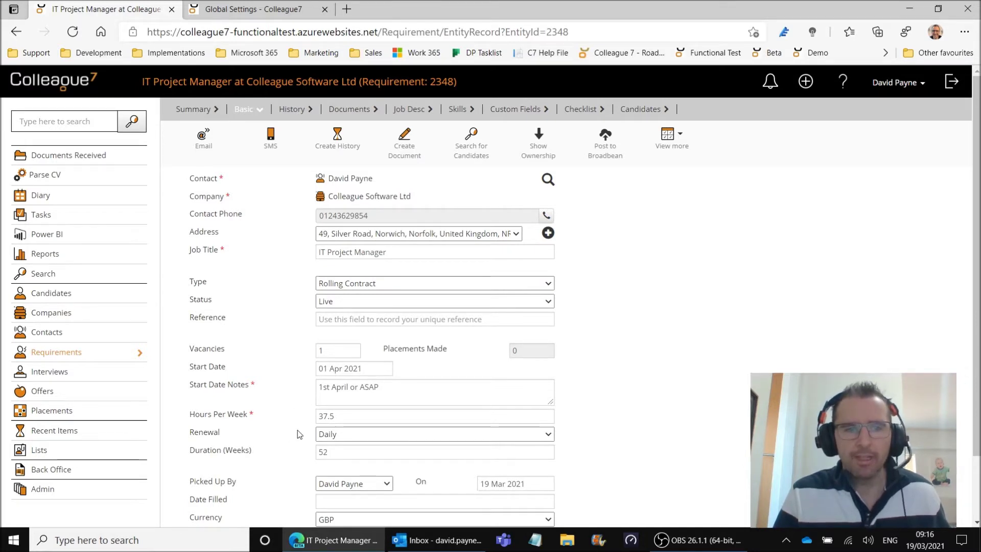
left_click(337, 434)
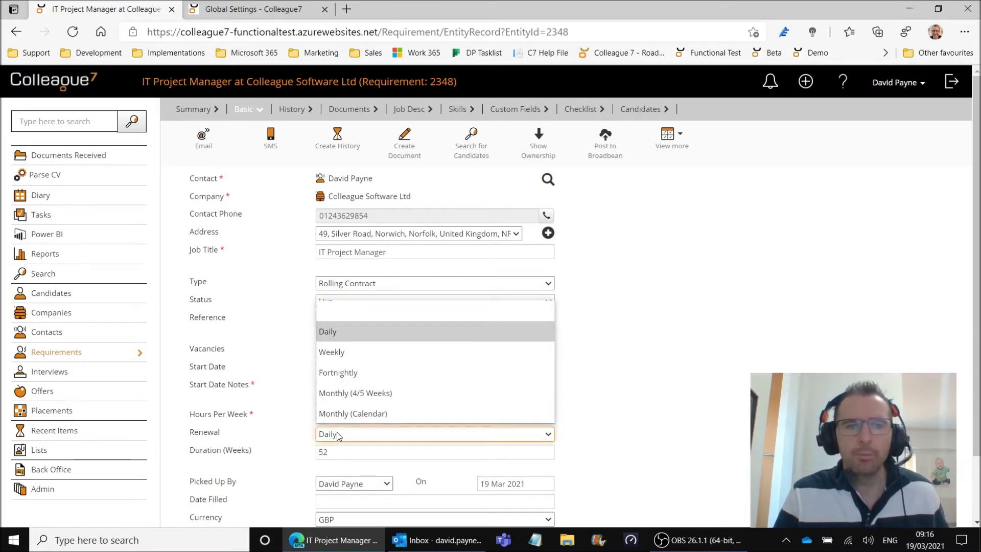
left_click(293, 431)
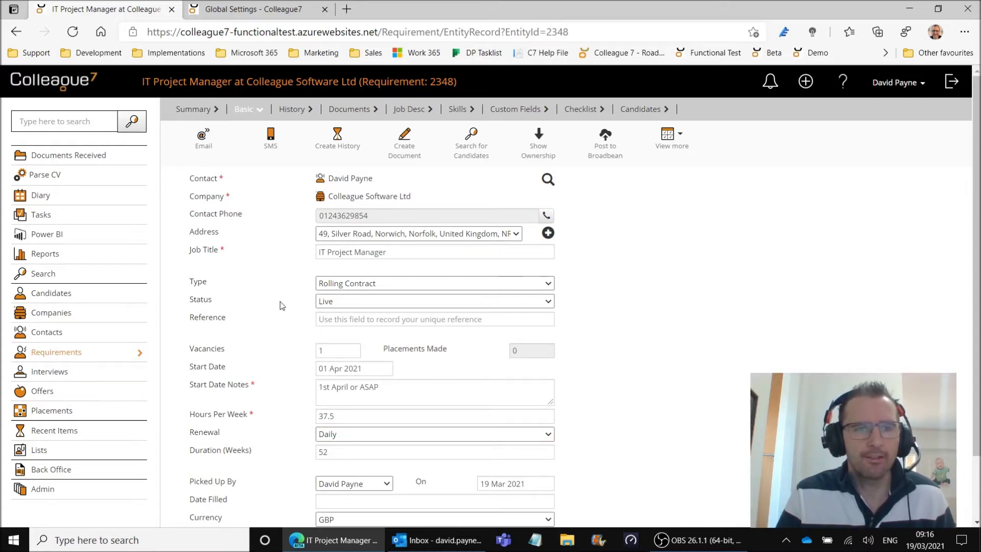
Step: Set the requirement's type to Fixed Term Contract
left_click(342, 284)
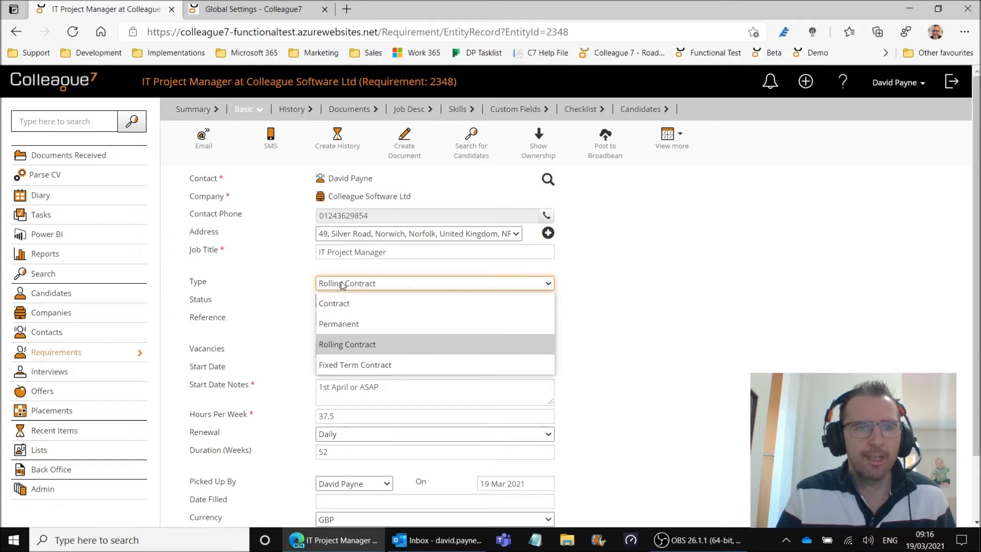
left_click(345, 366)
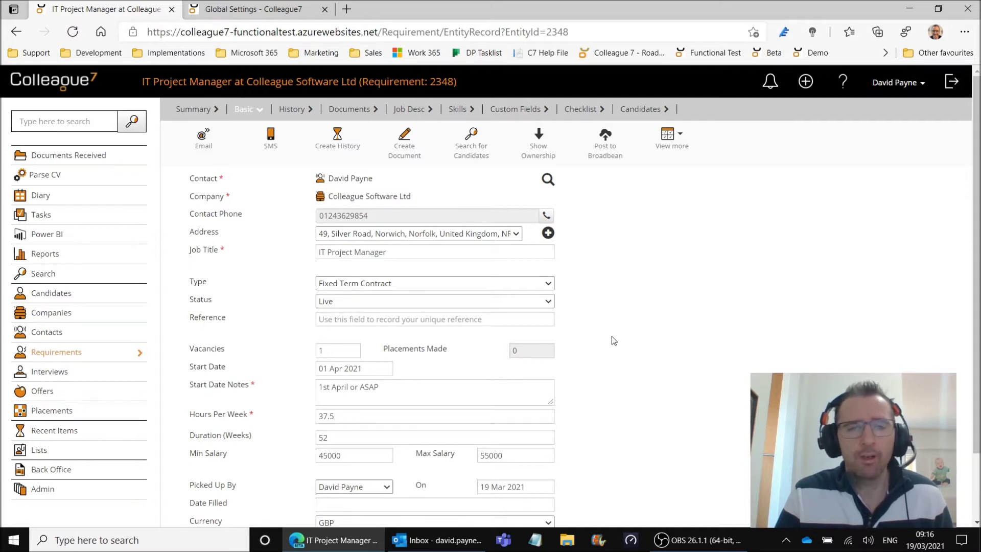
Step: Find candidates by surname and longlist the second match to the requirement with a salary of 50000
left_click(639, 113)
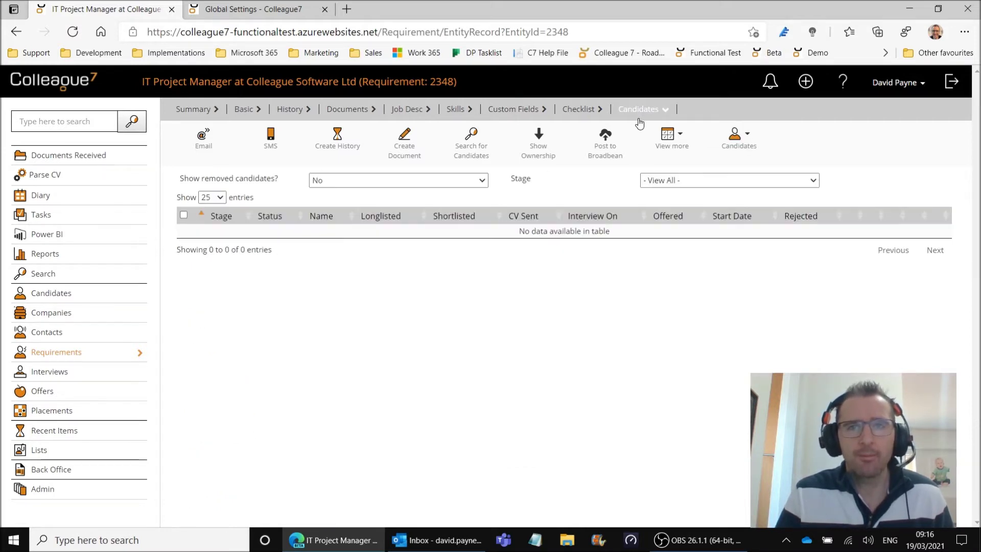
left_click(735, 137)
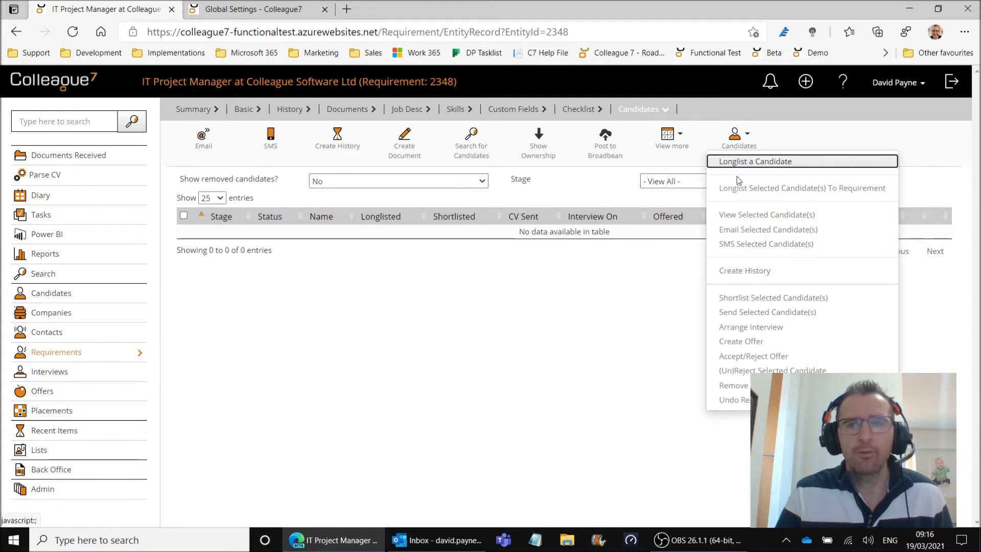
type("payne")
key("Return")
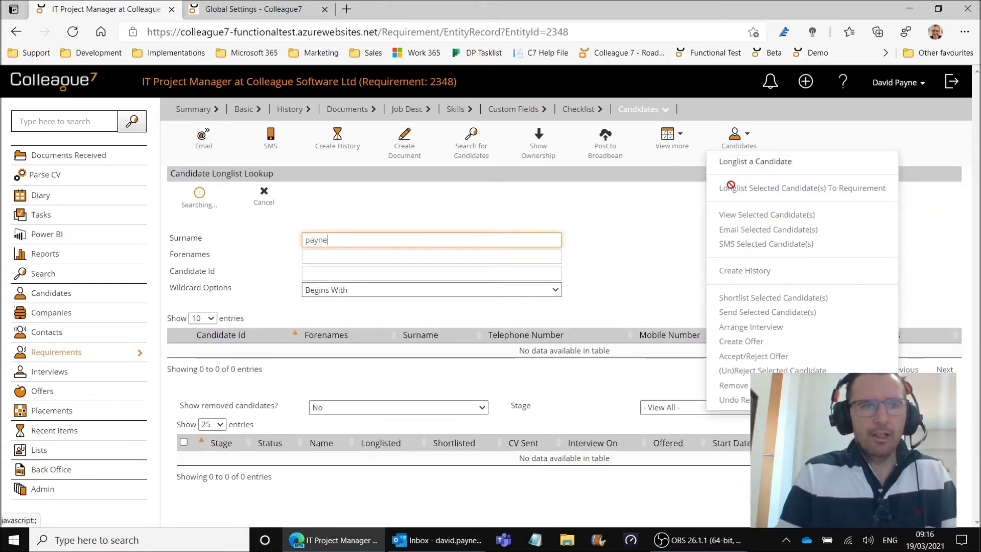
left_click(333, 366)
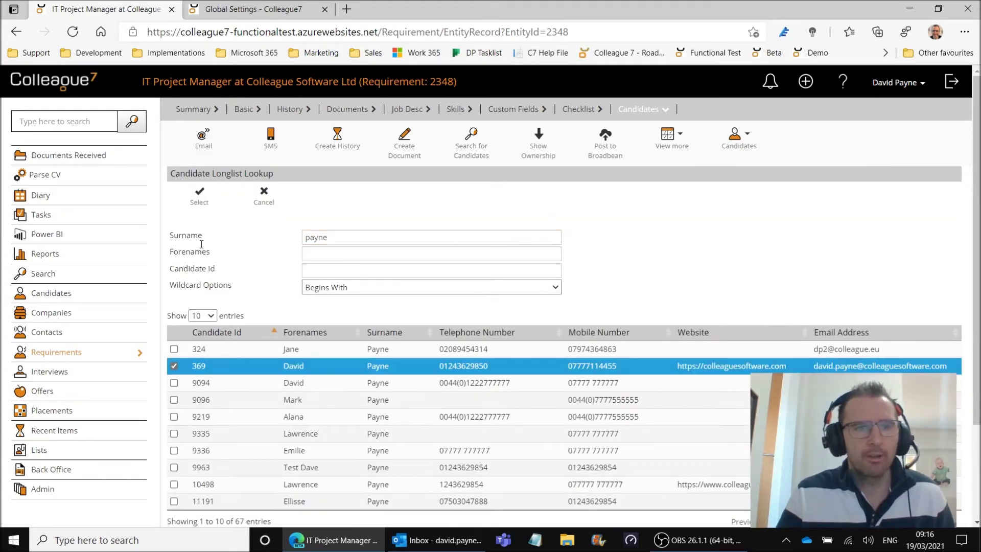
left_click(199, 203)
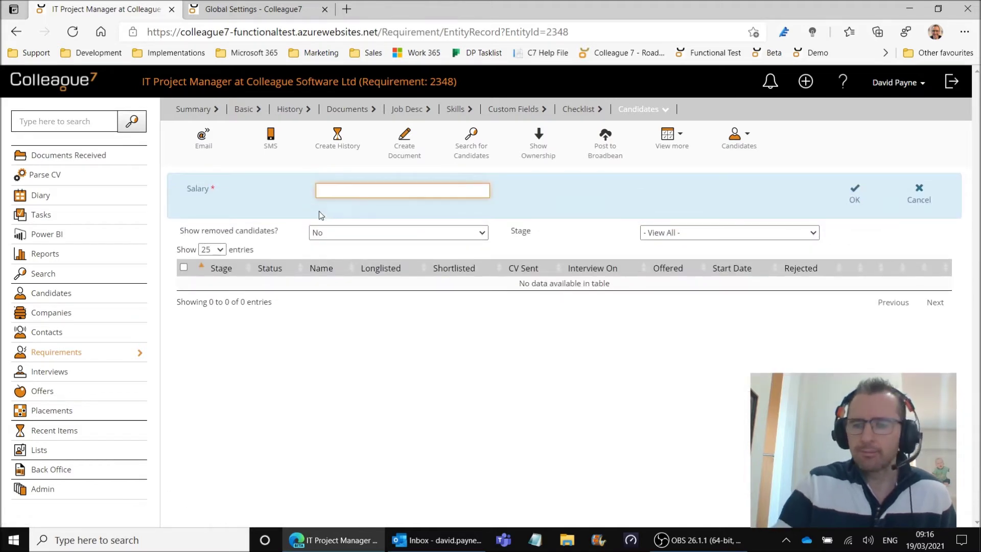
left_click(864, 194)
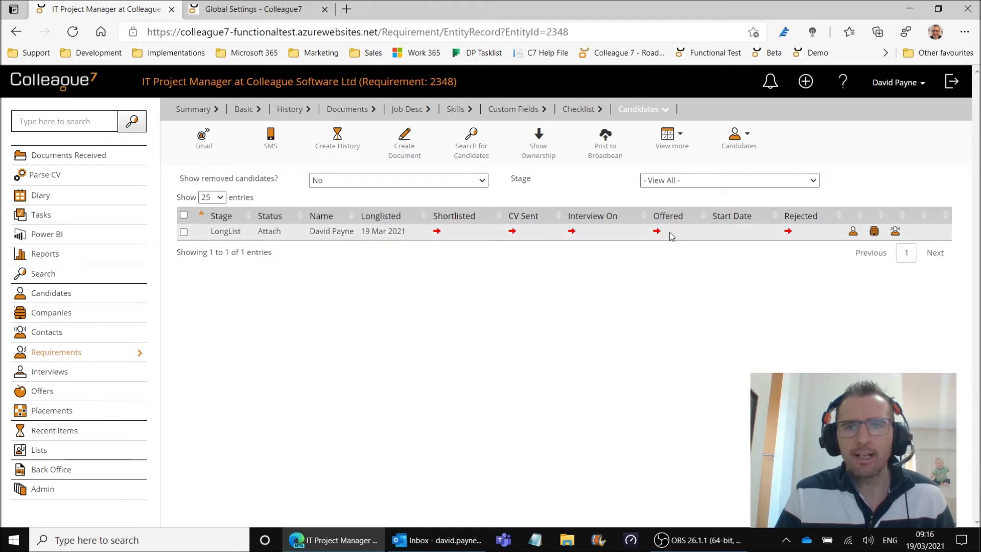
Step: Start an offer for the longlisted candidate and set the days per week to 5
left_click(658, 231)
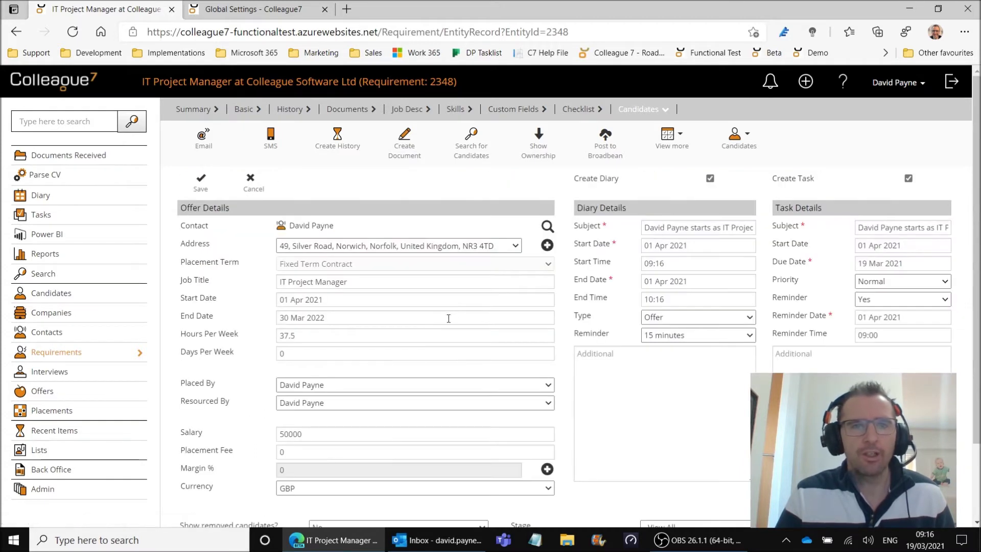
left_click(293, 355)
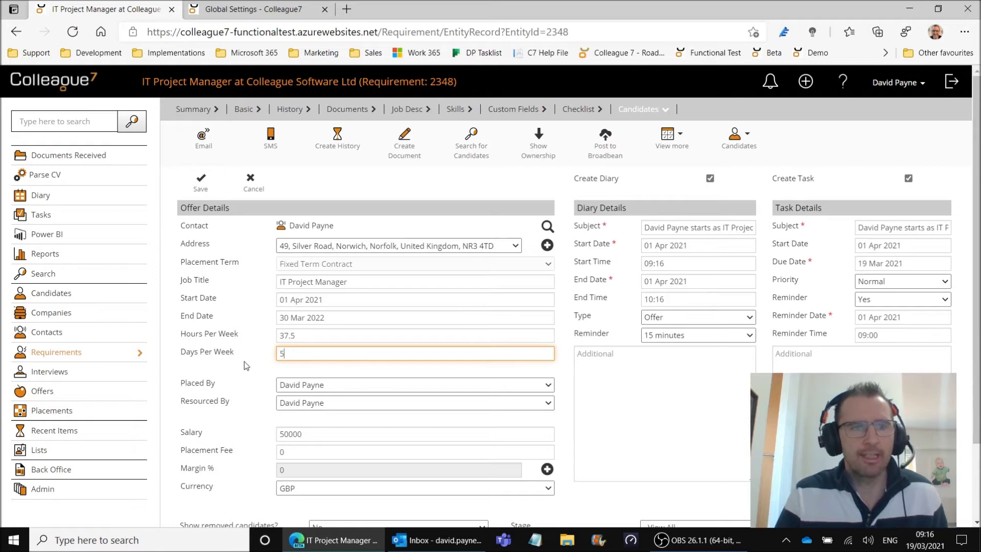
left_click(221, 310)
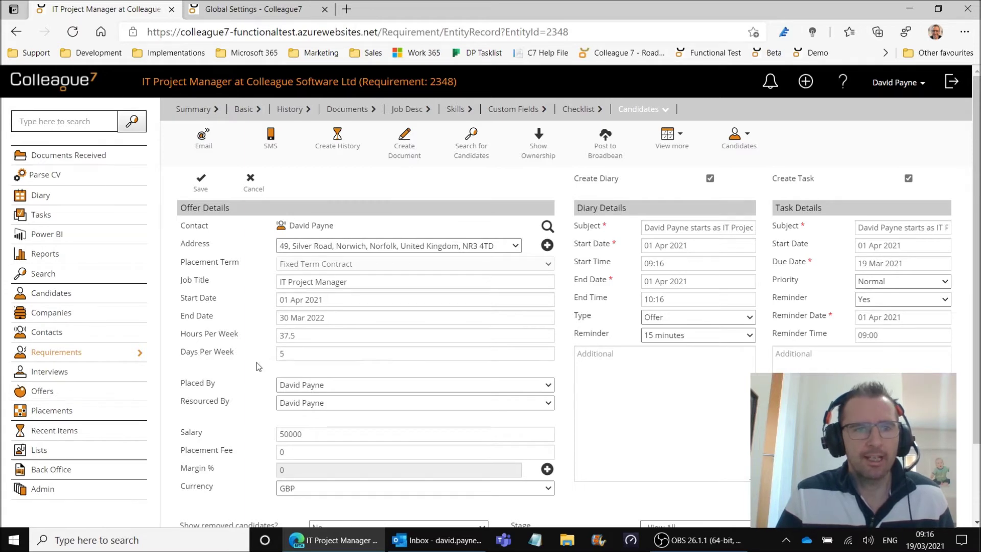
Step: Calculate the offer's placement fee from a 15% margin and apply it to the offer
left_click(547, 469)
left_click(344, 264)
type("15")
left_click(202, 219)
left_click(264, 204)
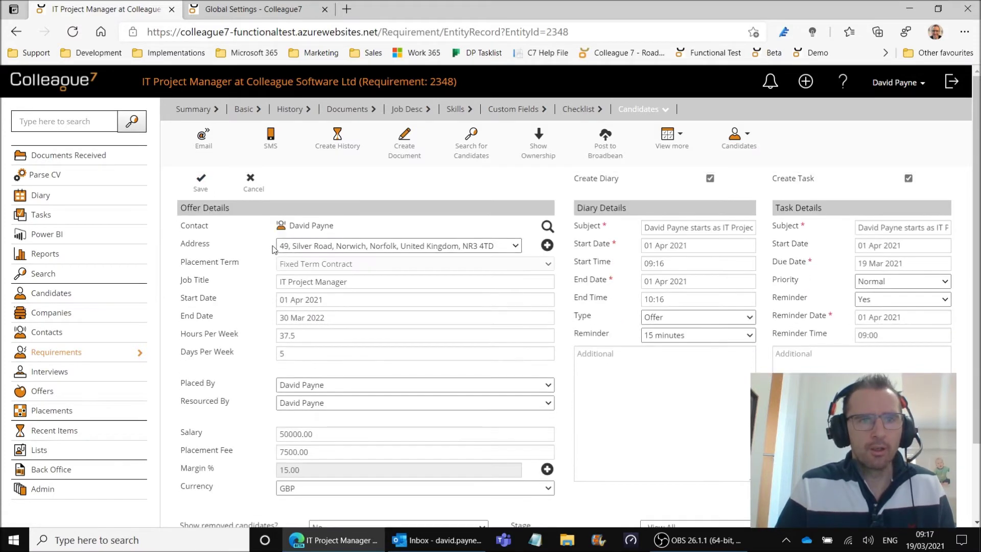
Step: Save the offer without creating a diary entry or task, and decline the offer confirmation email
left_click(711, 178)
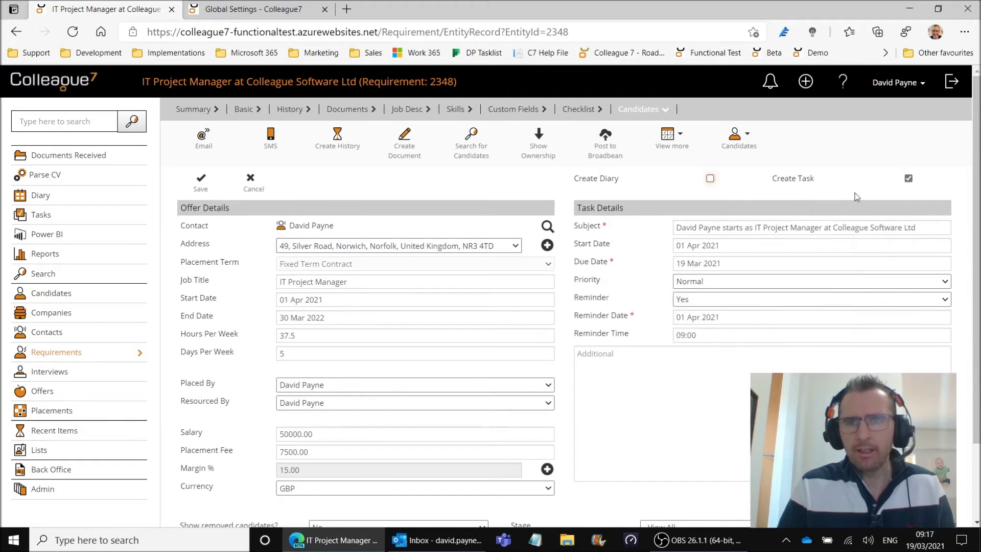
left_click(909, 178)
left_click(200, 180)
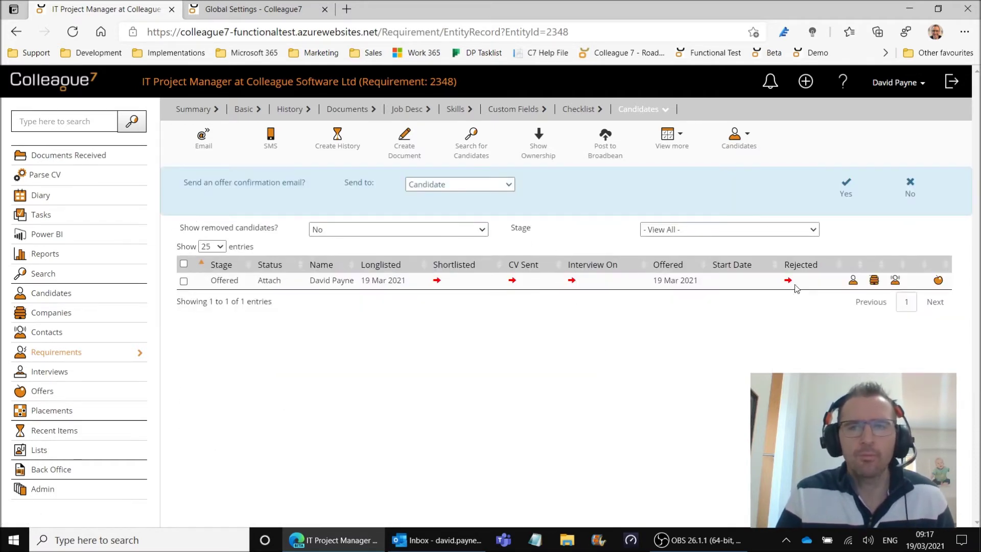
left_click(910, 191)
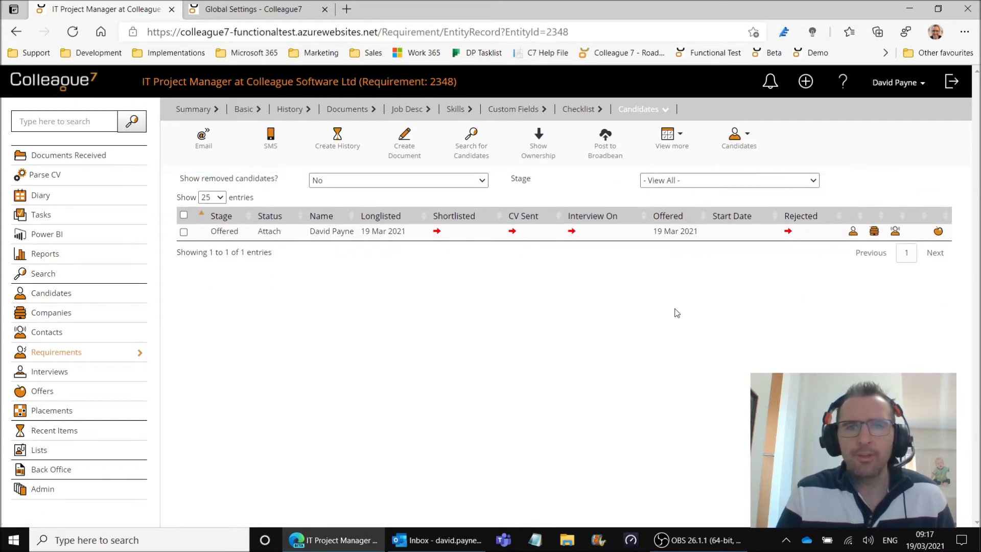
Step: Accept the offer for the candidate to create the placement
left_click(184, 231)
left_click(735, 135)
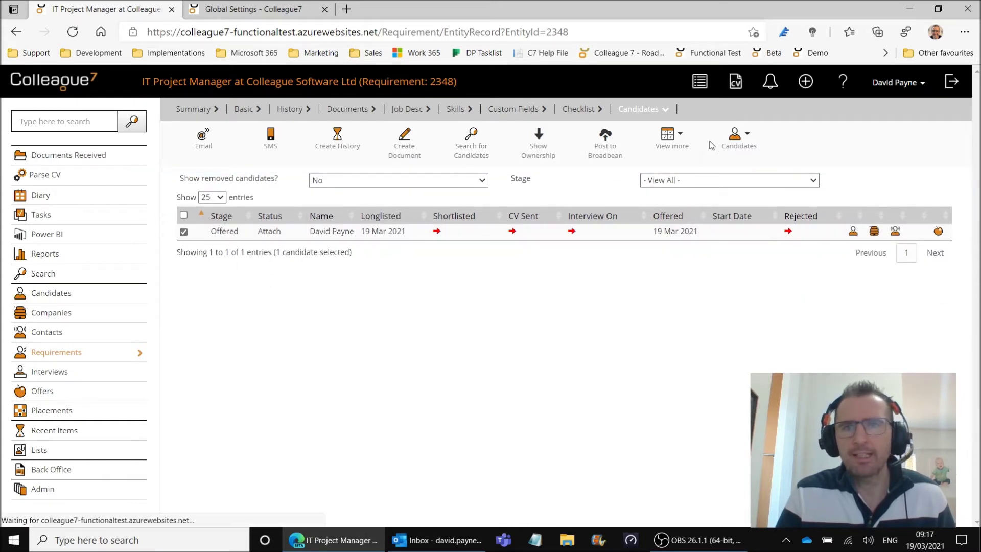
left_click(753, 356)
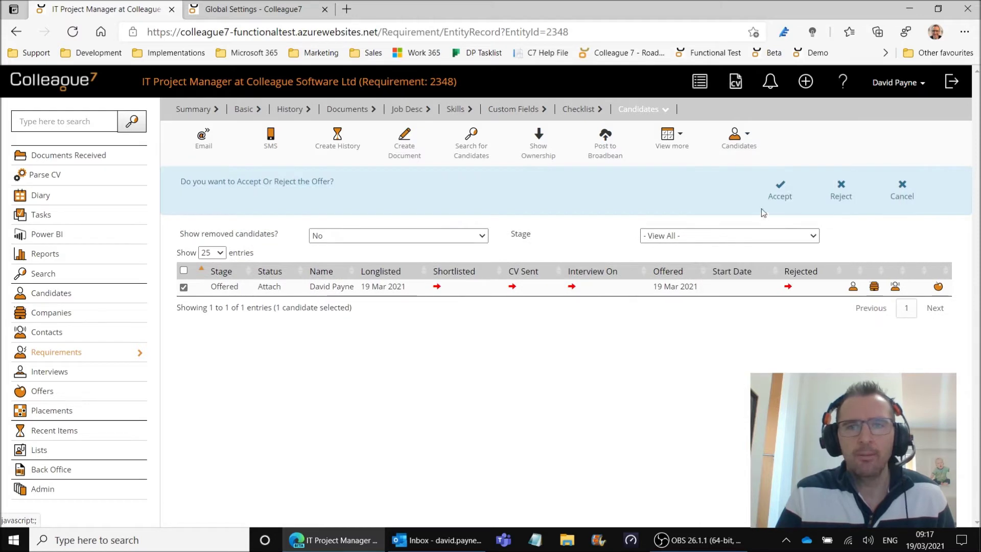
left_click(785, 197)
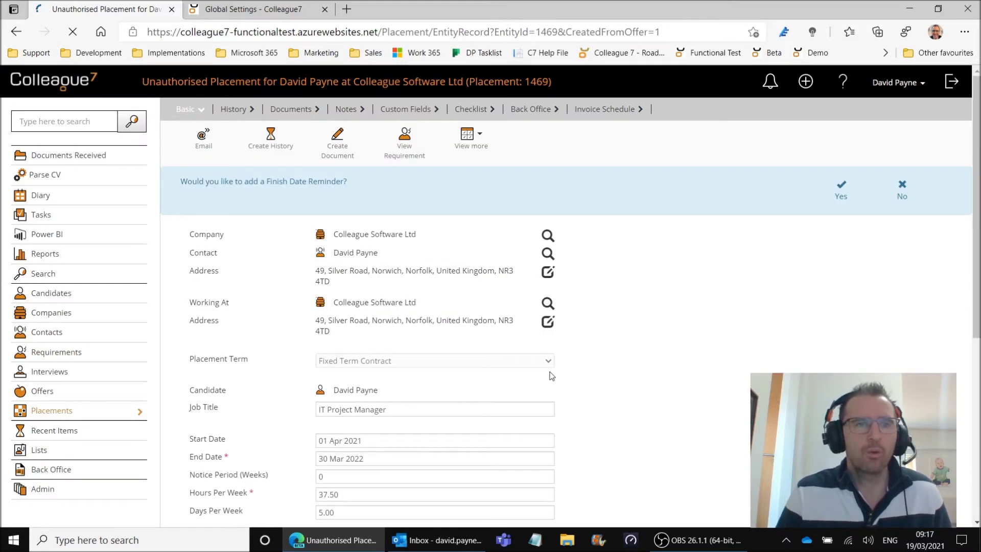
Step: Add a finish date reminder for the placement on 30 Mar 2022 and save the diary entry
left_click(839, 198)
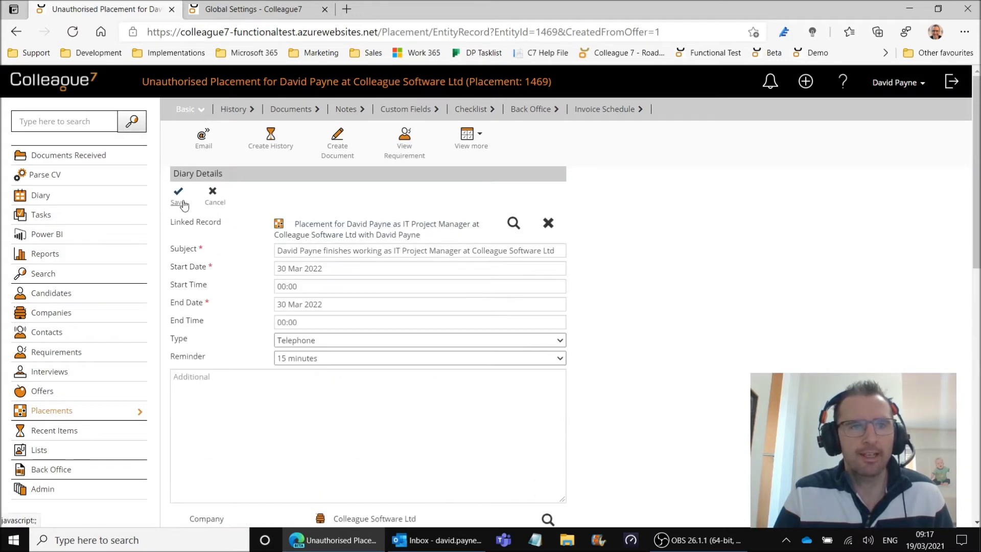
left_click(183, 203)
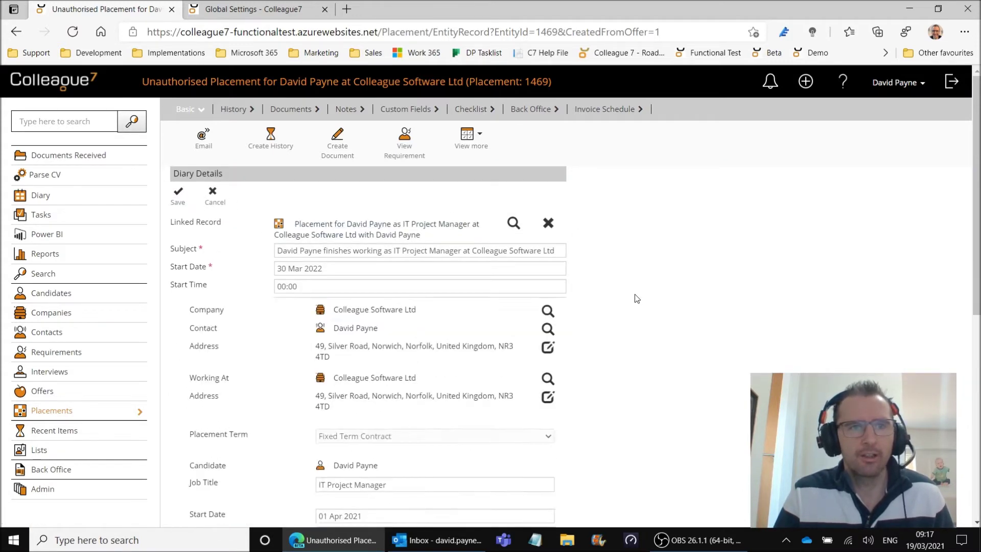
Step: Review the placement's basic details, including salary and fee, and check its invoice schedule
scroll(614, 376, "down", 1)
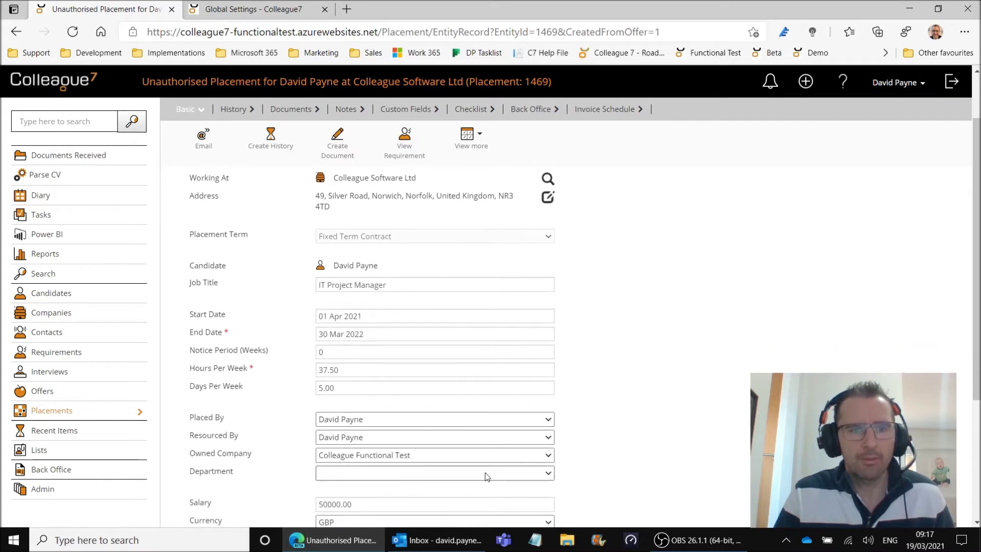
scroll(388, 476, "down", 2)
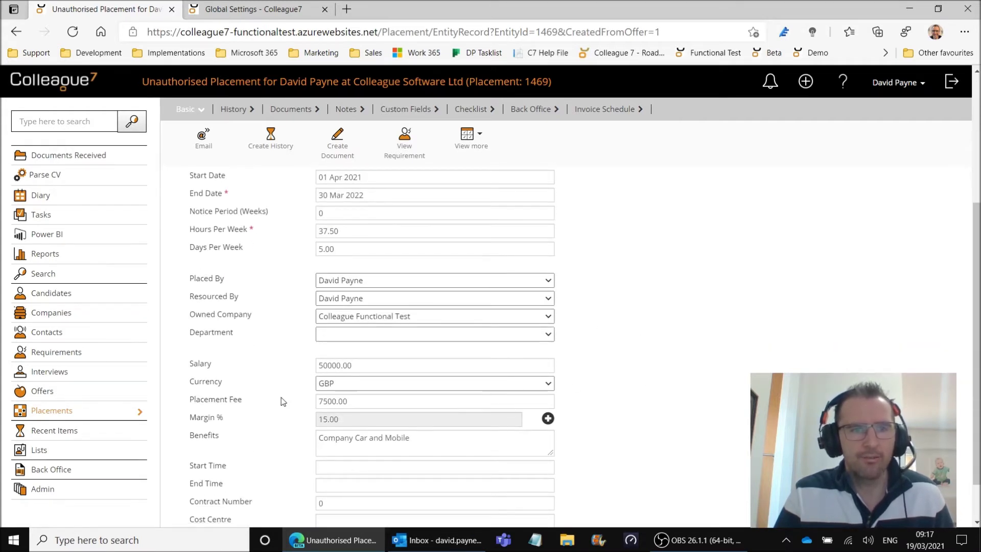
scroll(663, 449, "up", 4)
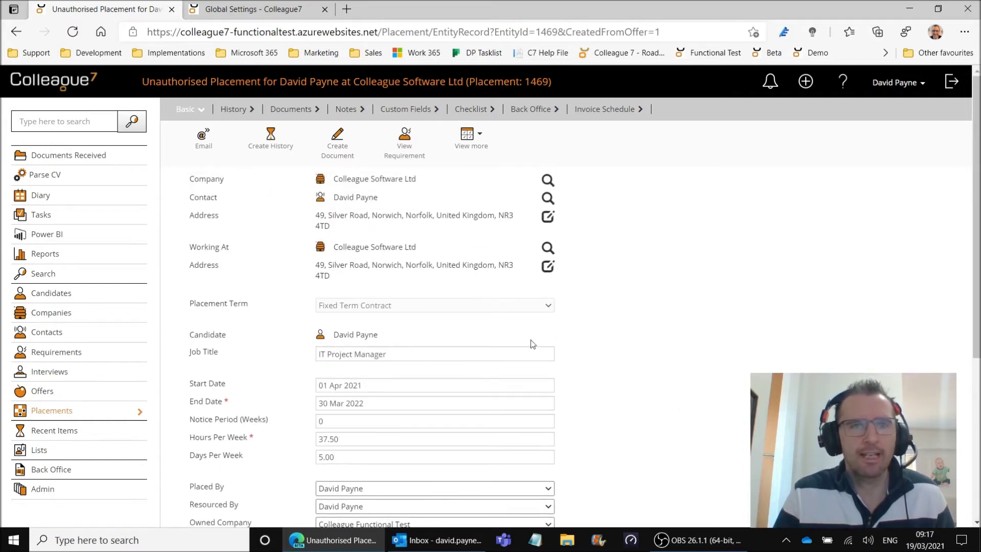
left_click(608, 110)
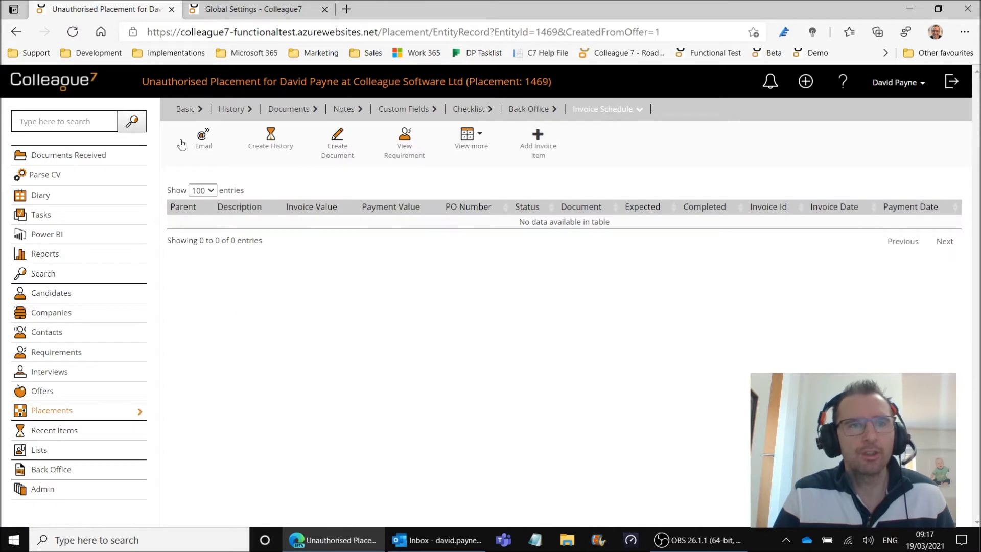
left_click(187, 111)
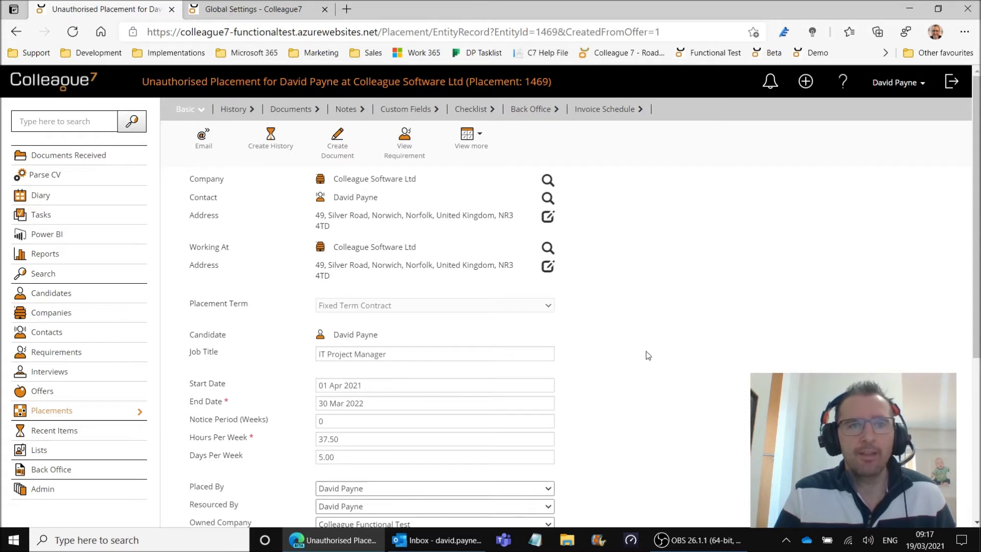
left_click(471, 150)
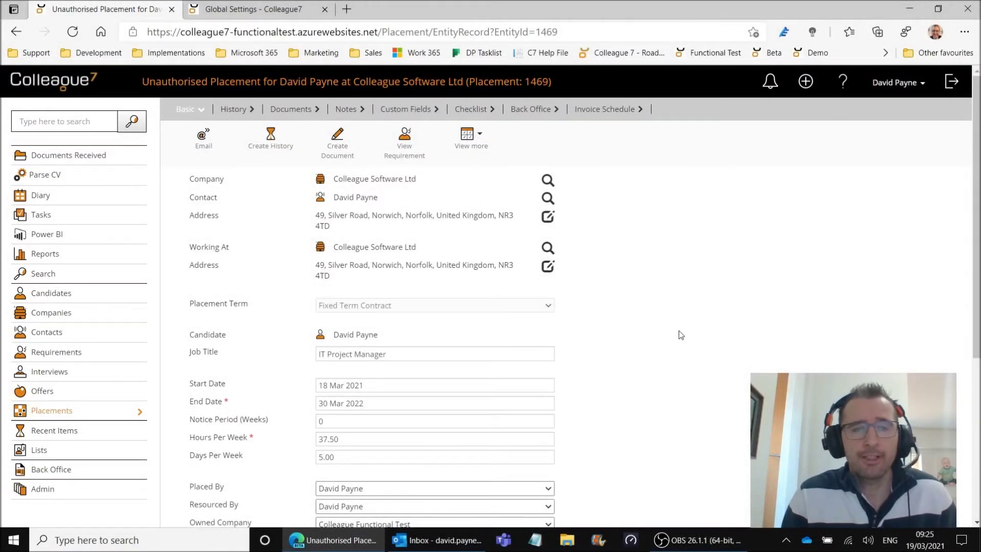
Step: Check the placement's back office invoice details and authorise the placement at the first level
left_click(531, 114)
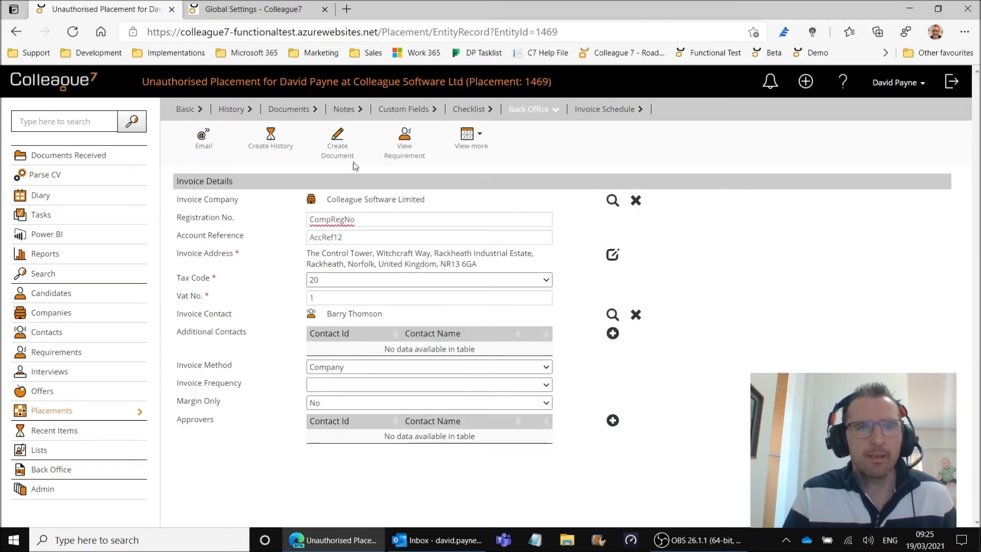
left_click(186, 111)
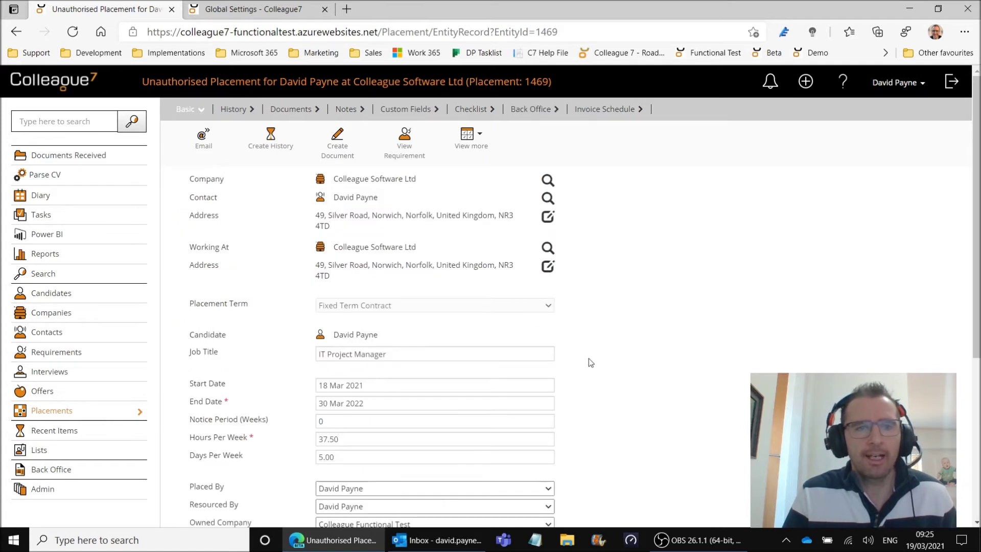
left_click(468, 135)
left_click(469, 160)
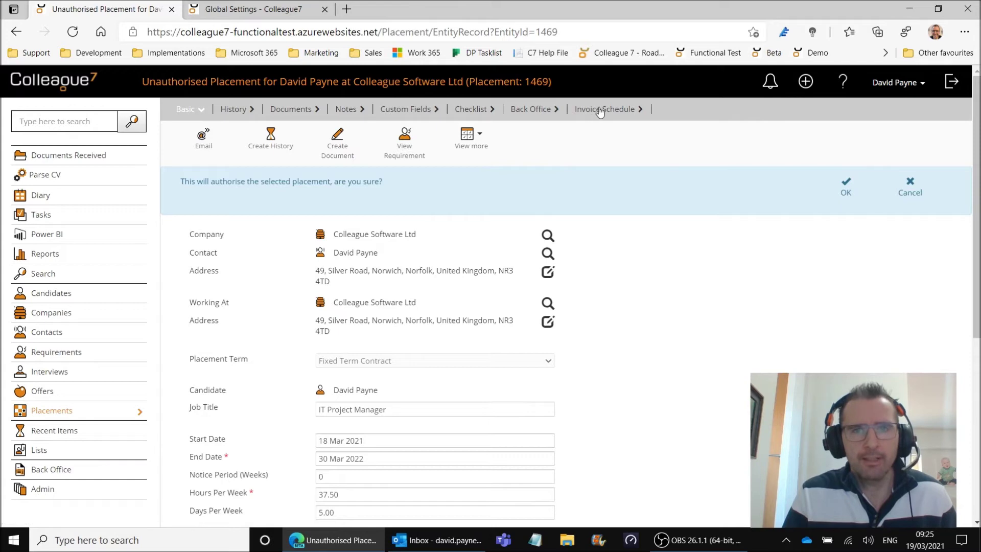
left_click(845, 189)
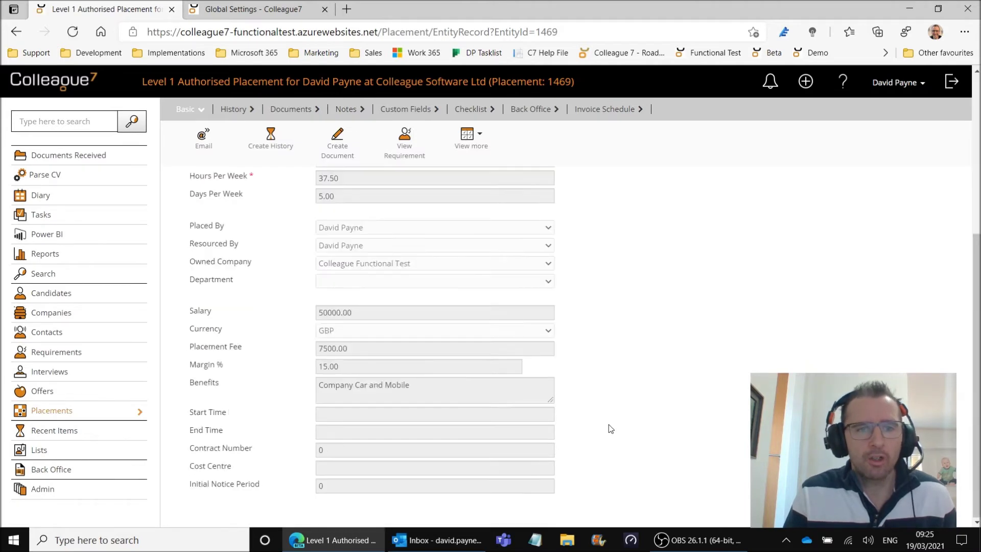
Step: Recheck the placement's back office details and authorise the placement at the second level
left_click(528, 114)
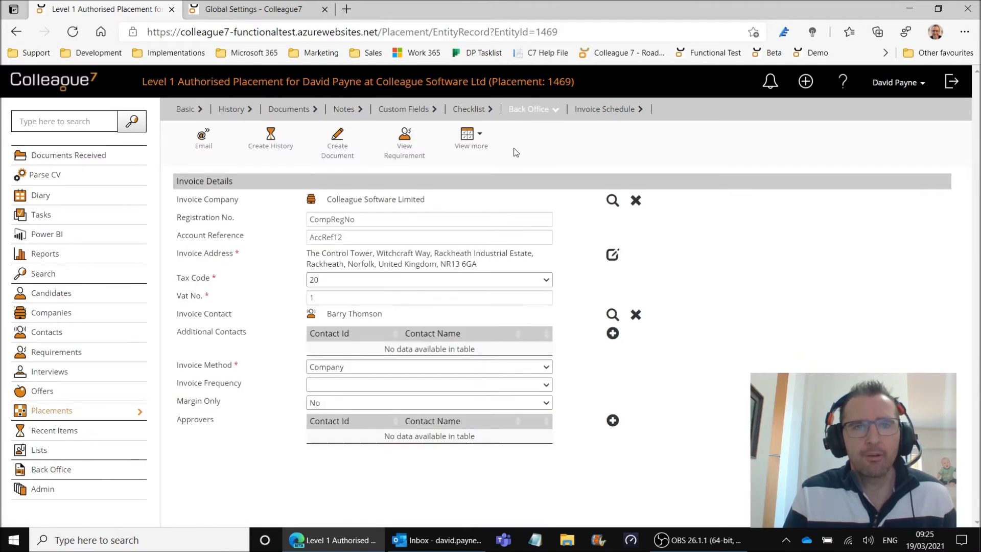
left_click(185, 113)
left_click(469, 135)
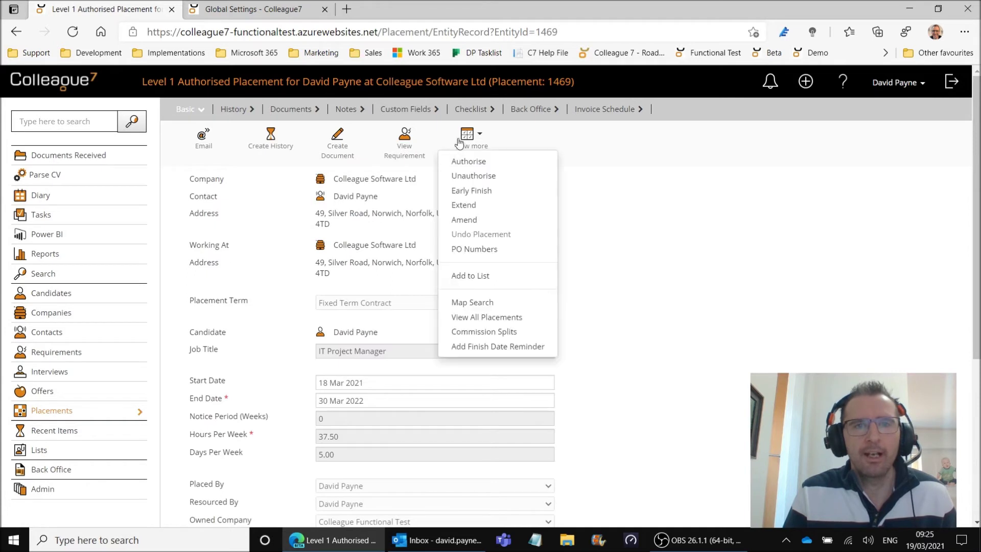
left_click(467, 160)
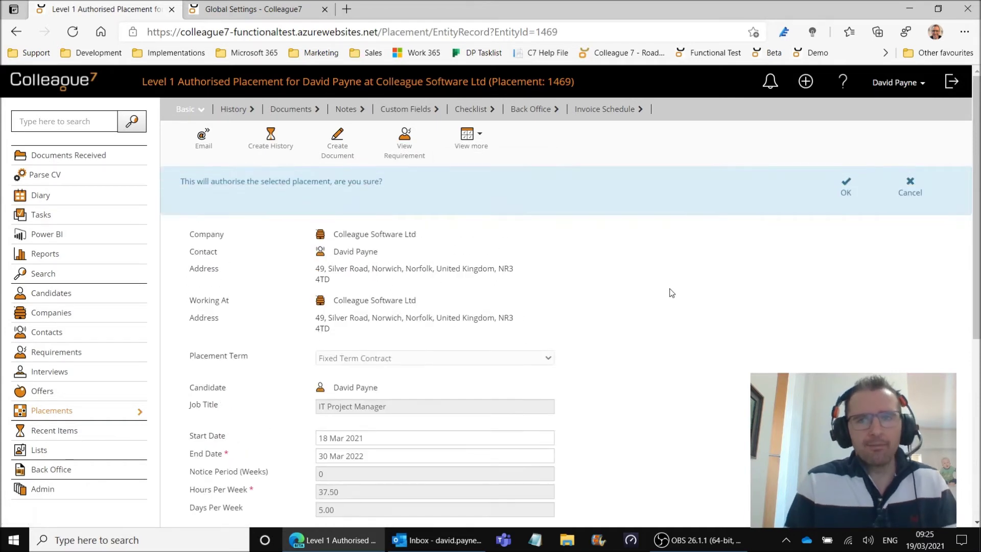
left_click(843, 192)
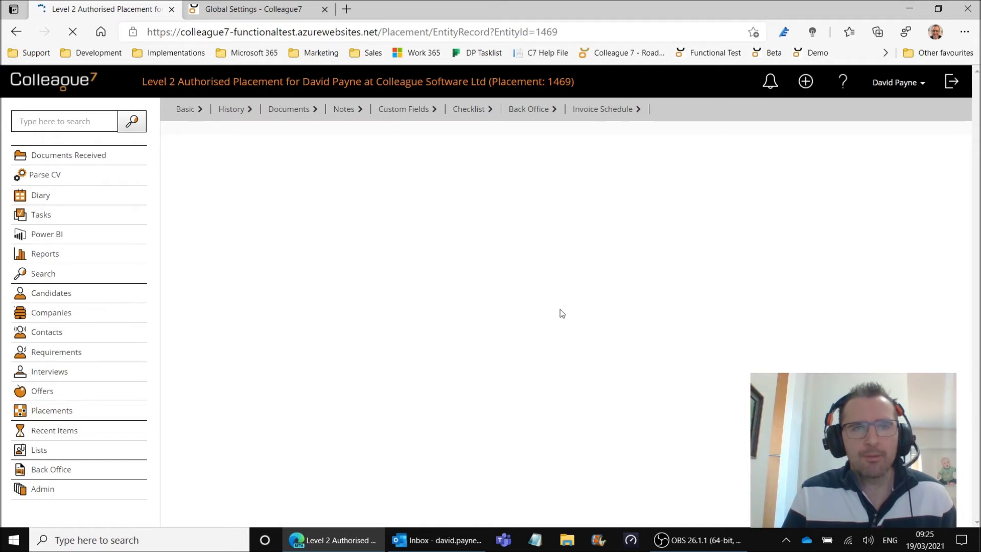
Step: Open invoice generation in the back office and filter the records by the Fixed Term Contract type
left_click(52, 475)
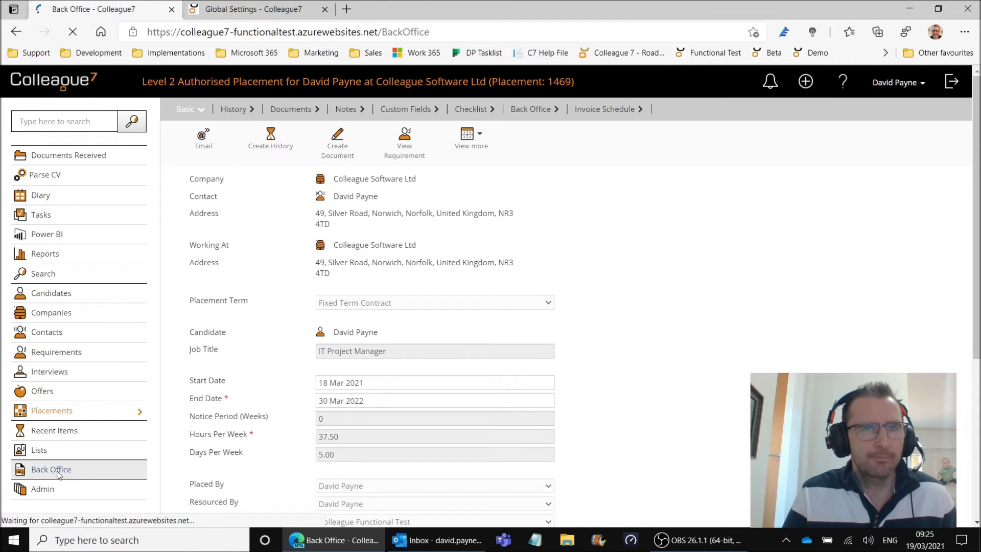
left_click(403, 145)
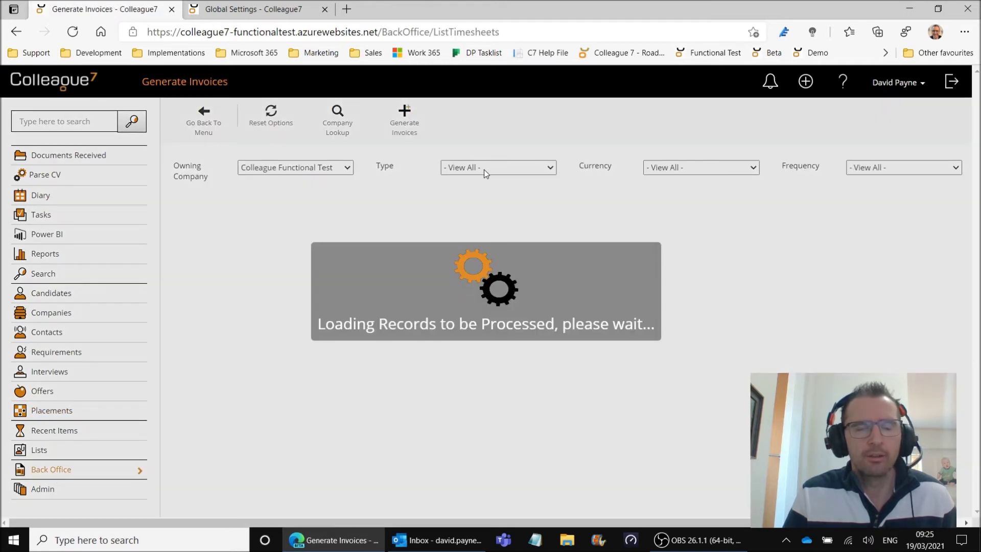
left_click(484, 169)
left_click(486, 311)
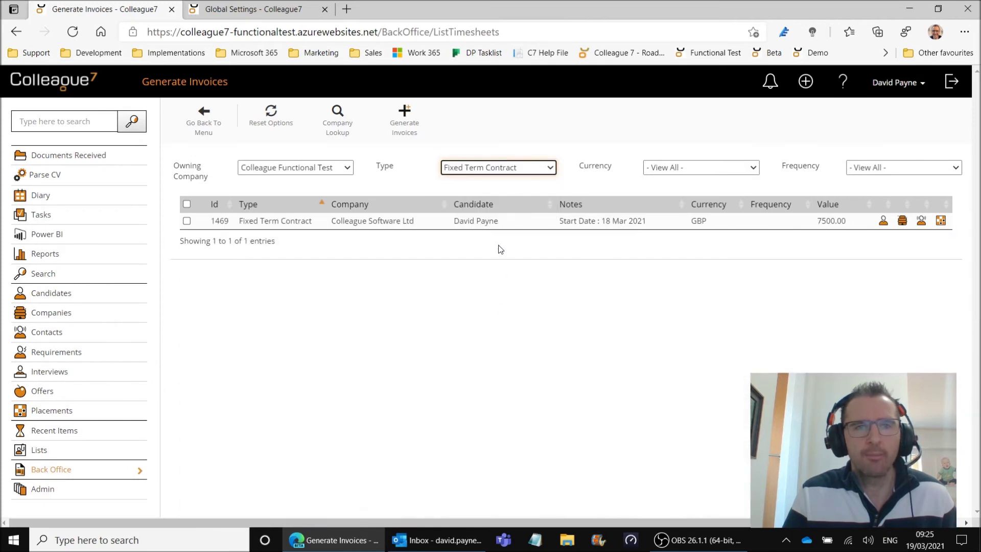
left_click(473, 170)
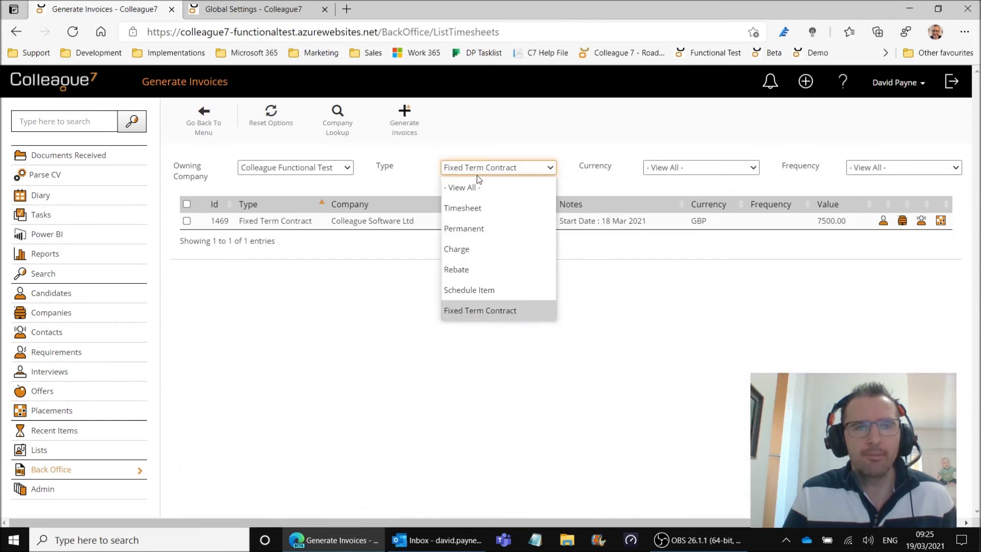
left_click(475, 310)
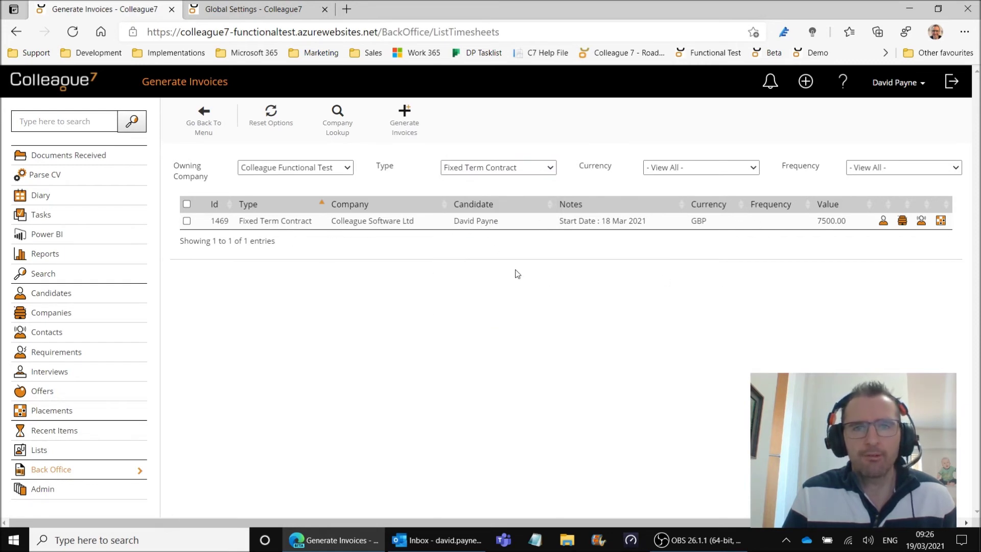
Step: Generate the invoice for the fixed term placement with default nominal 4001 - Contract Sales, and view the generated invoices
left_click(187, 221)
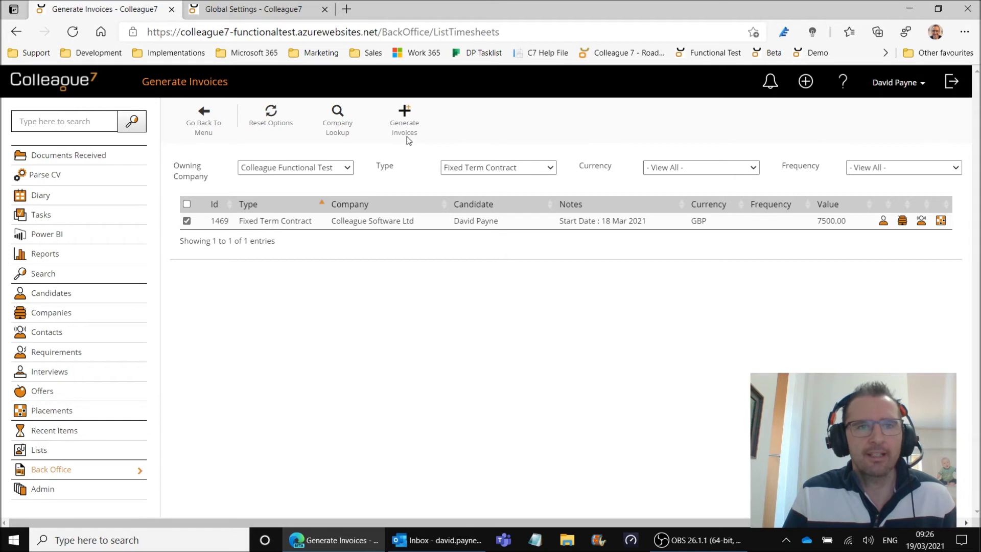
left_click(407, 131)
left_click(318, 180)
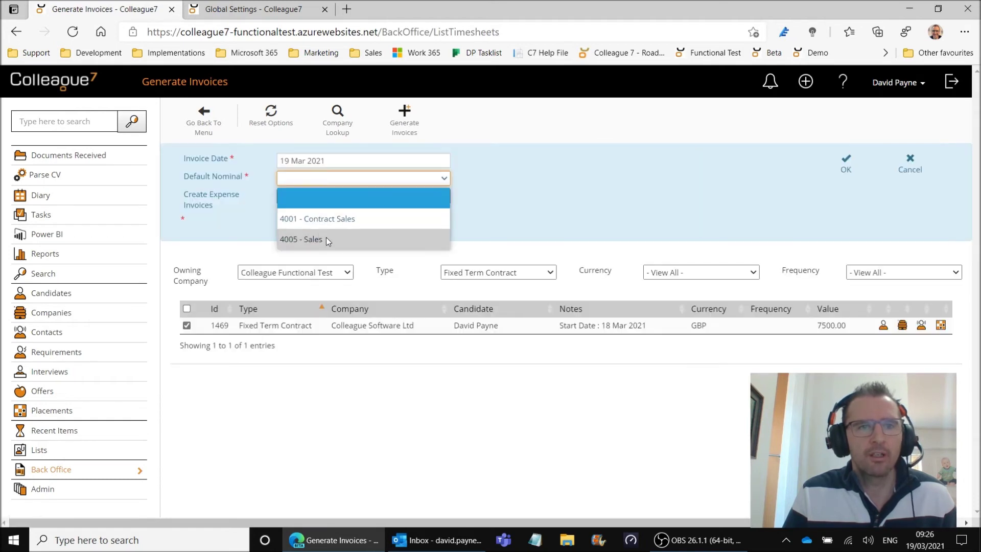
left_click(340, 218)
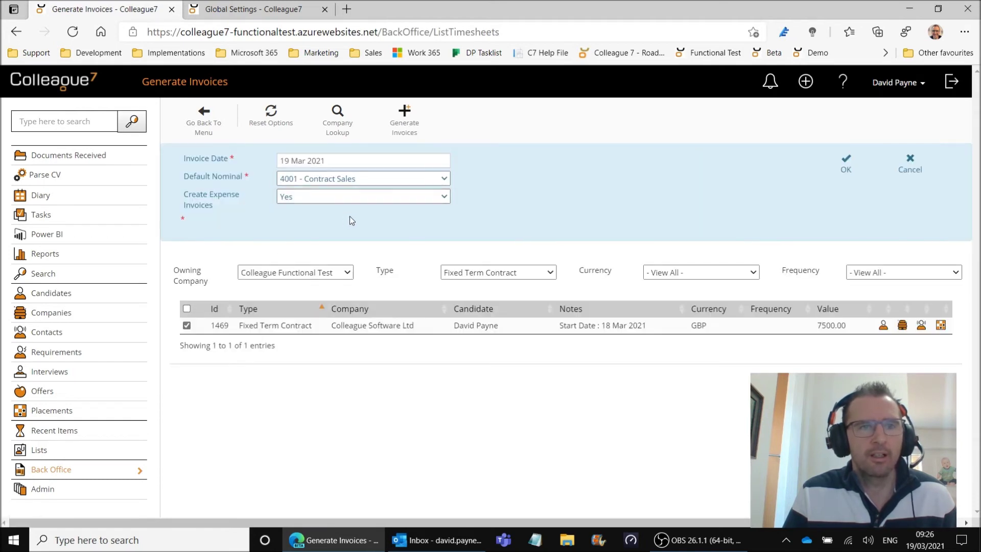
left_click(844, 168)
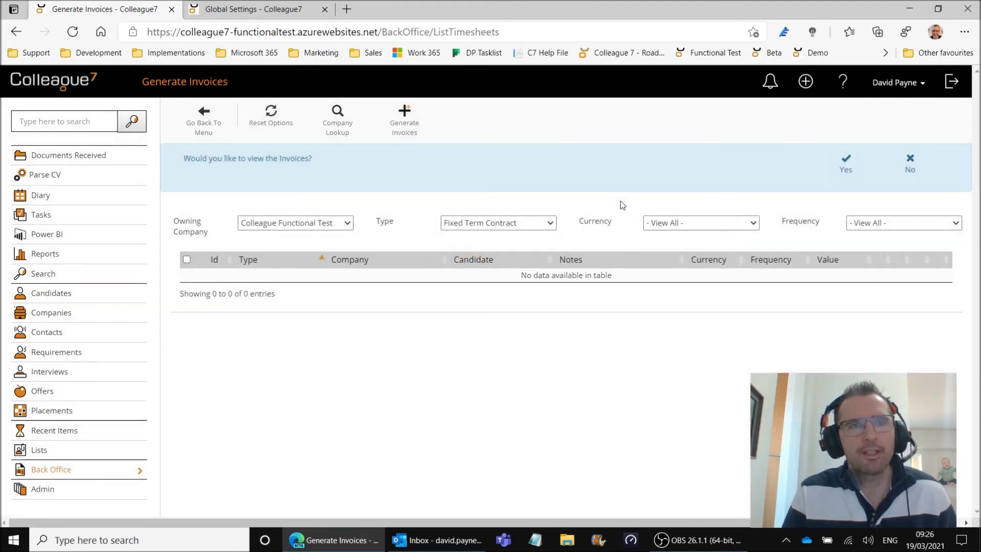
left_click(845, 172)
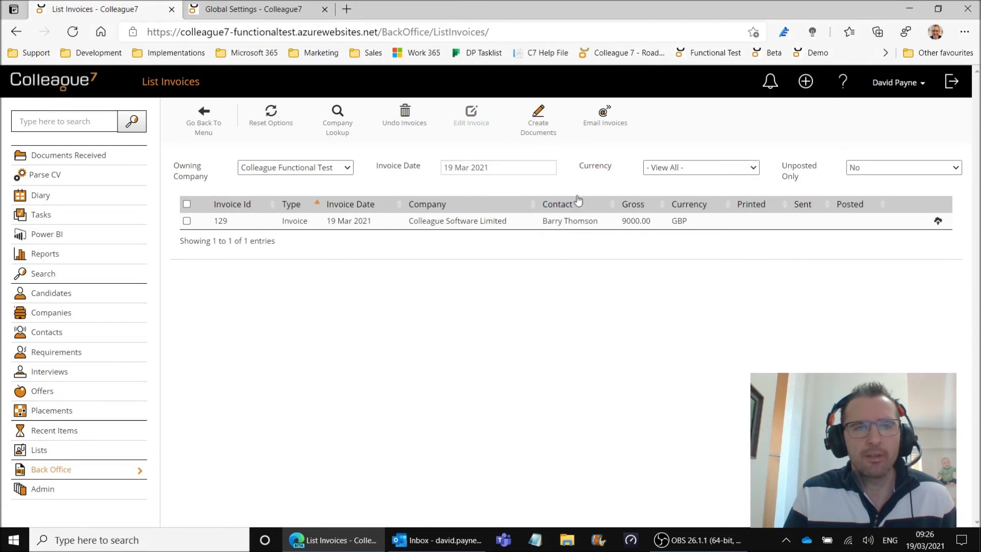
Step: Open the generated invoice for editing, review its header and line details, and return to the invoice list
left_click(187, 220)
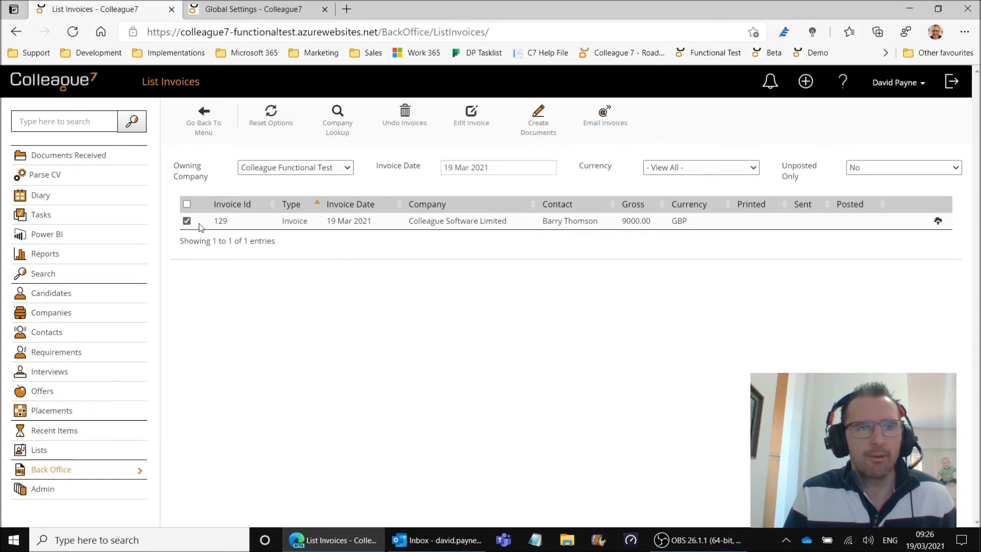
left_click(472, 124)
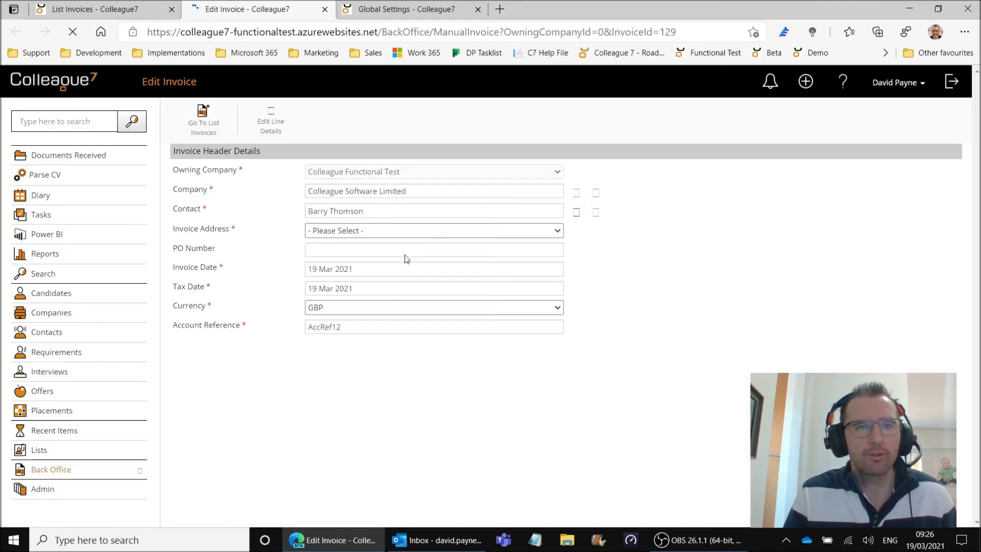
left_click(270, 125)
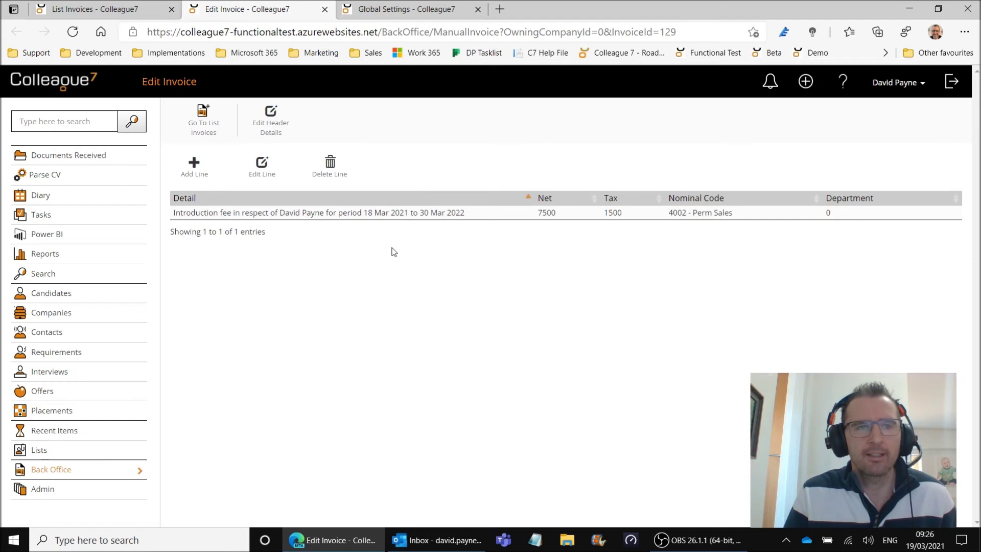
left_click(271, 130)
left_click(125, 11)
left_click(325, 9)
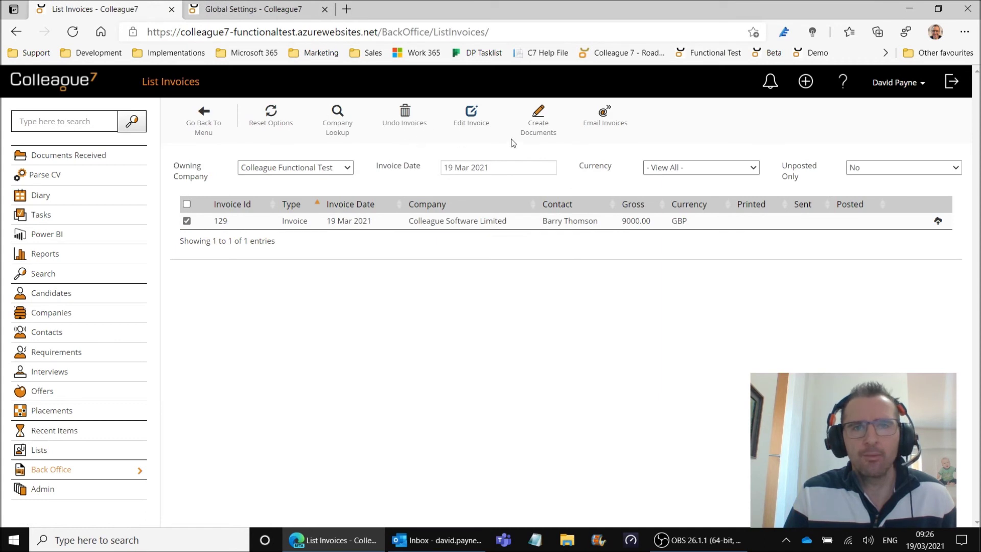
Step: Create the document for the selected invoice using the Statement Of Work Sales Invoice template
left_click(539, 118)
left_click(390, 160)
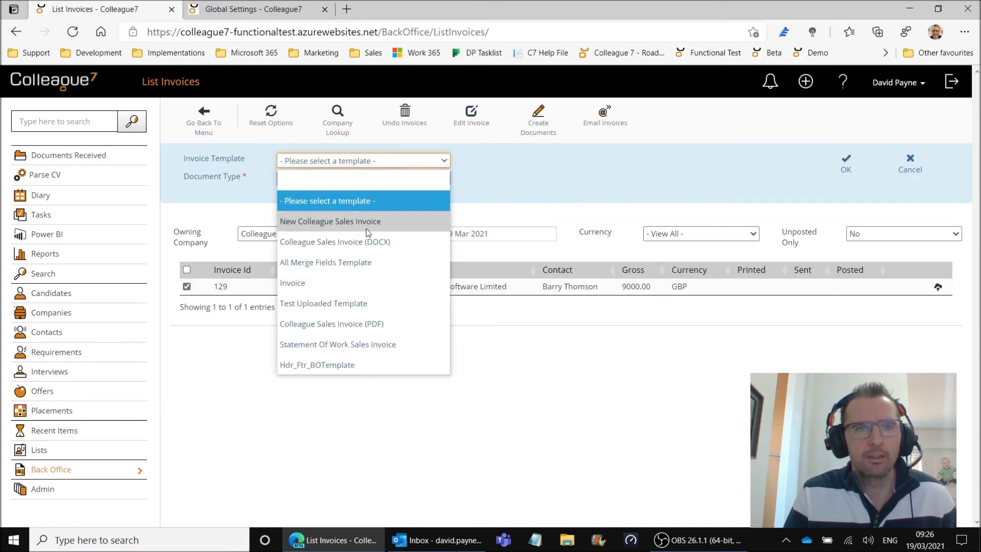
left_click(337, 344)
left_click(843, 168)
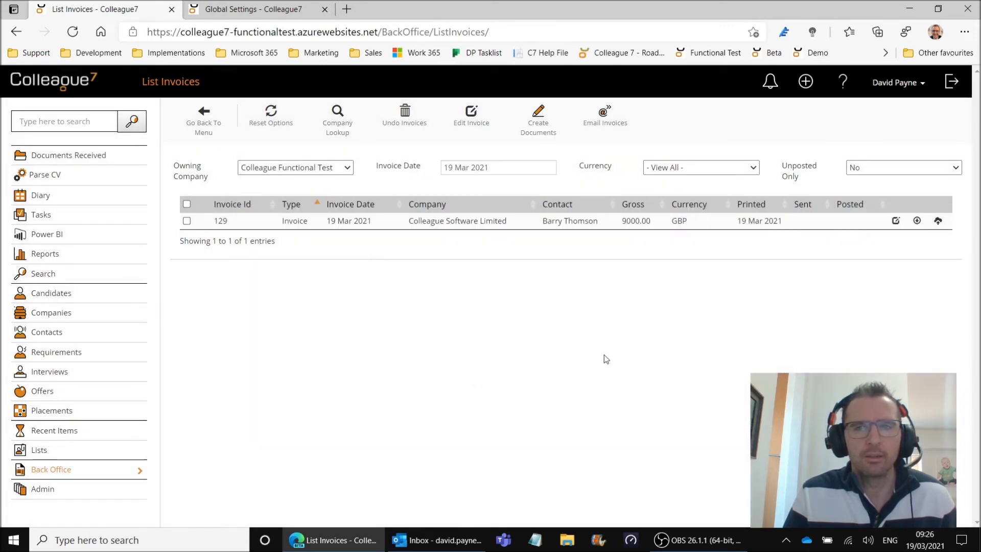
Step: Open the created invoice document in Word, review its details and totals, then close it and return to the back office menu
left_click(895, 221)
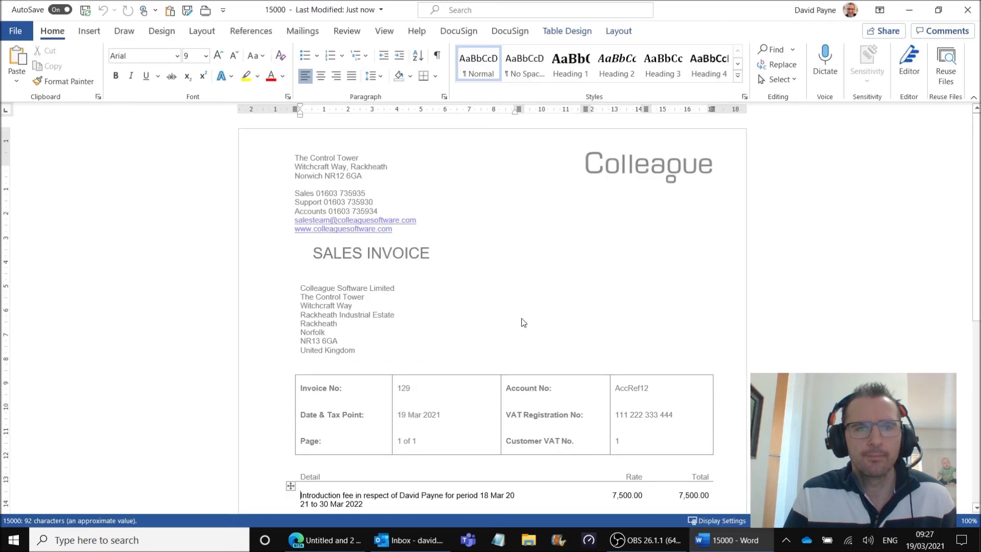
scroll(476, 283, "down", 3)
scroll(476, 283, "down", 4)
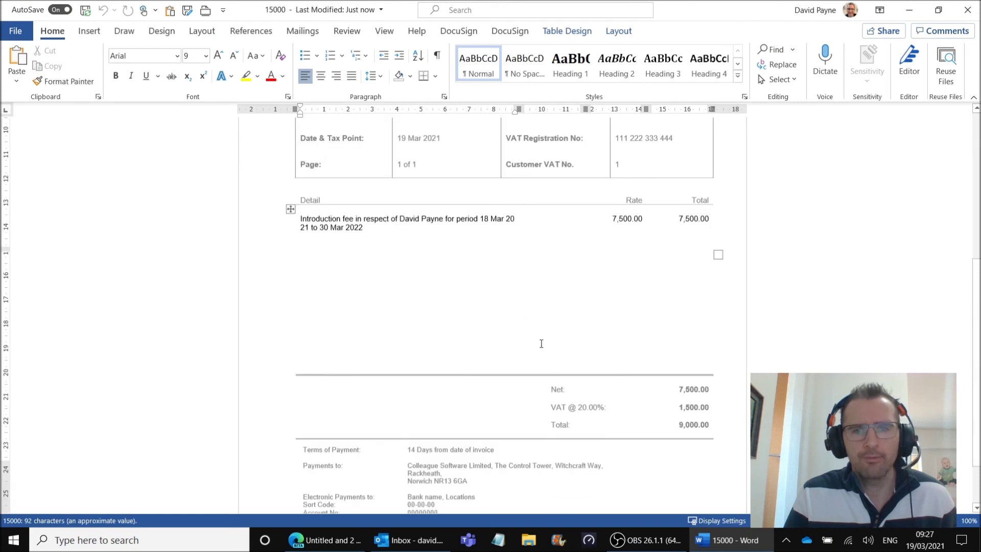
scroll(542, 350, "up", 2)
scroll(542, 351, "up", 3)
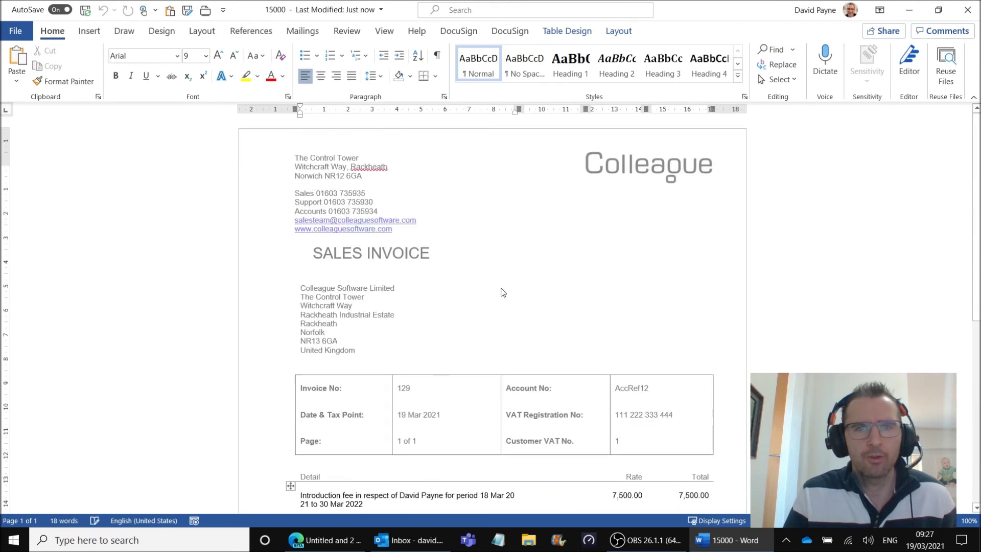
left_click(969, 12)
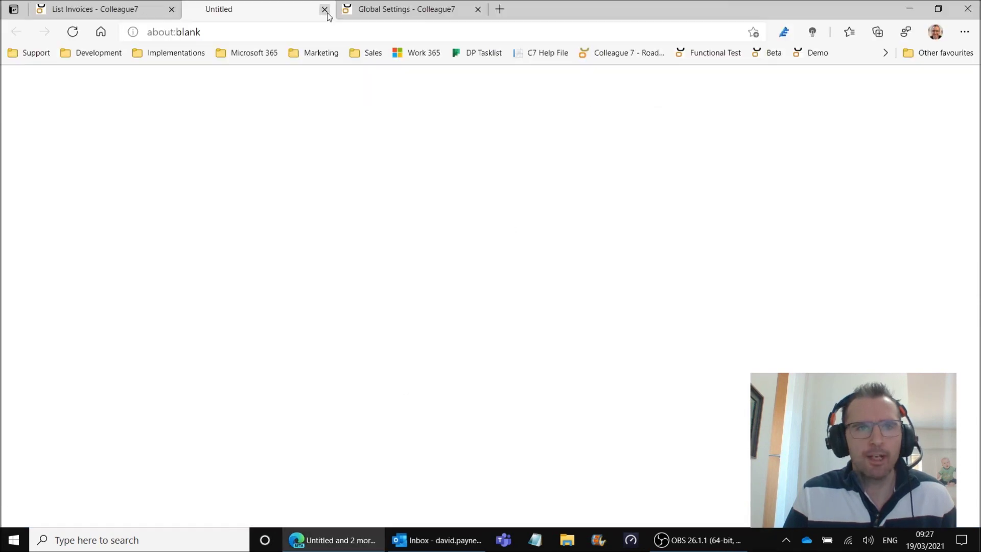
left_click(325, 10)
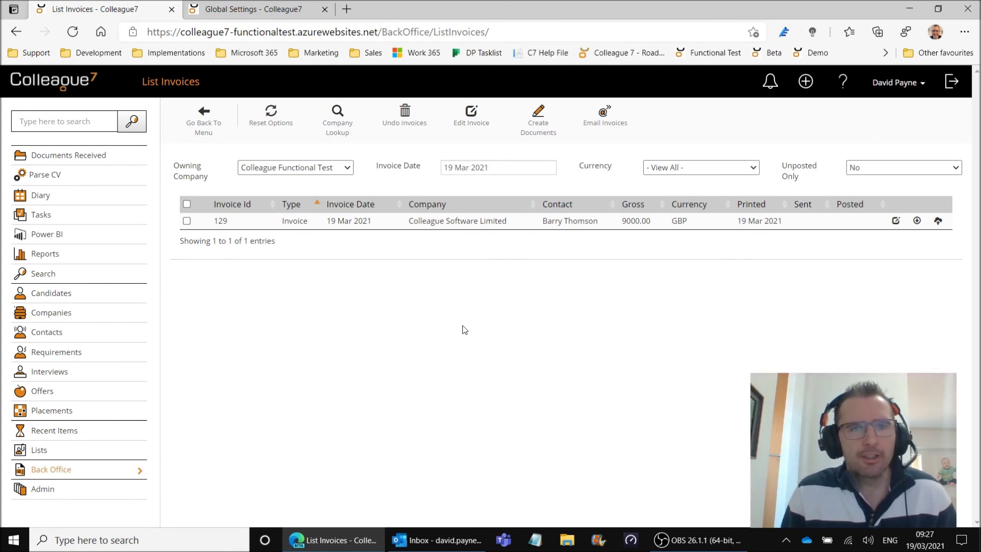
left_click(204, 126)
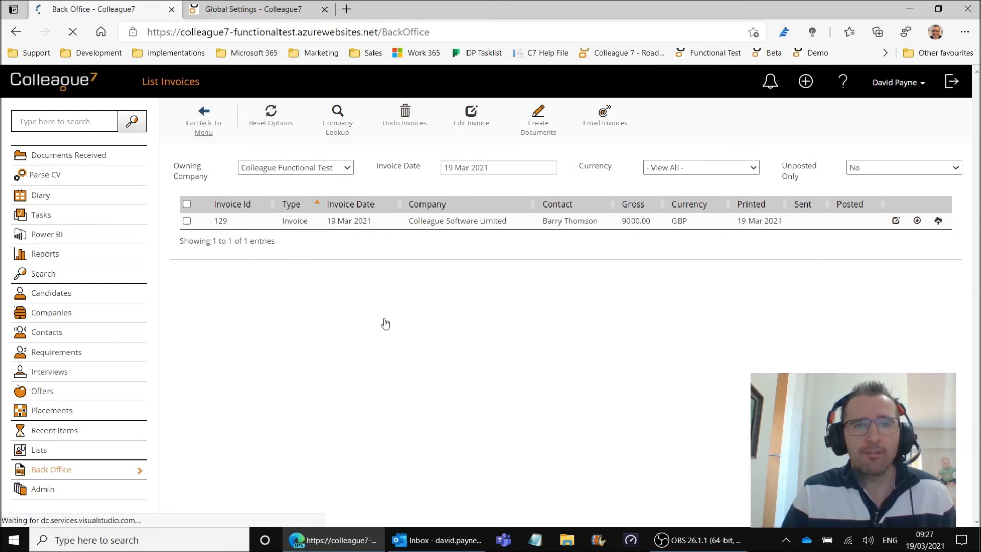